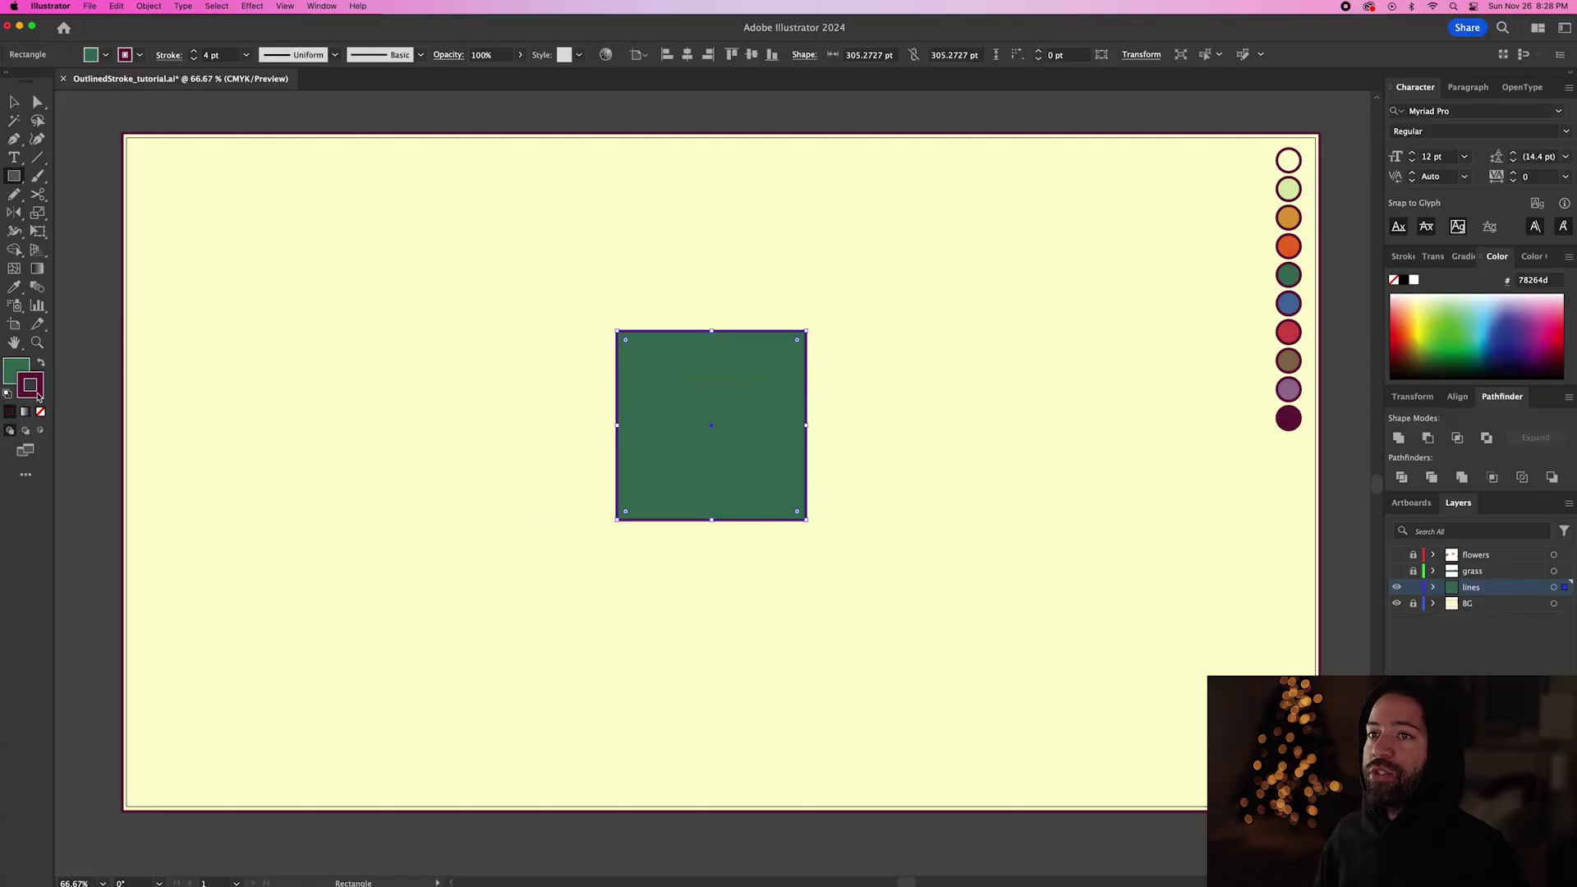
- Try removing the green square's fill and undo the change
key(v)
key(x)
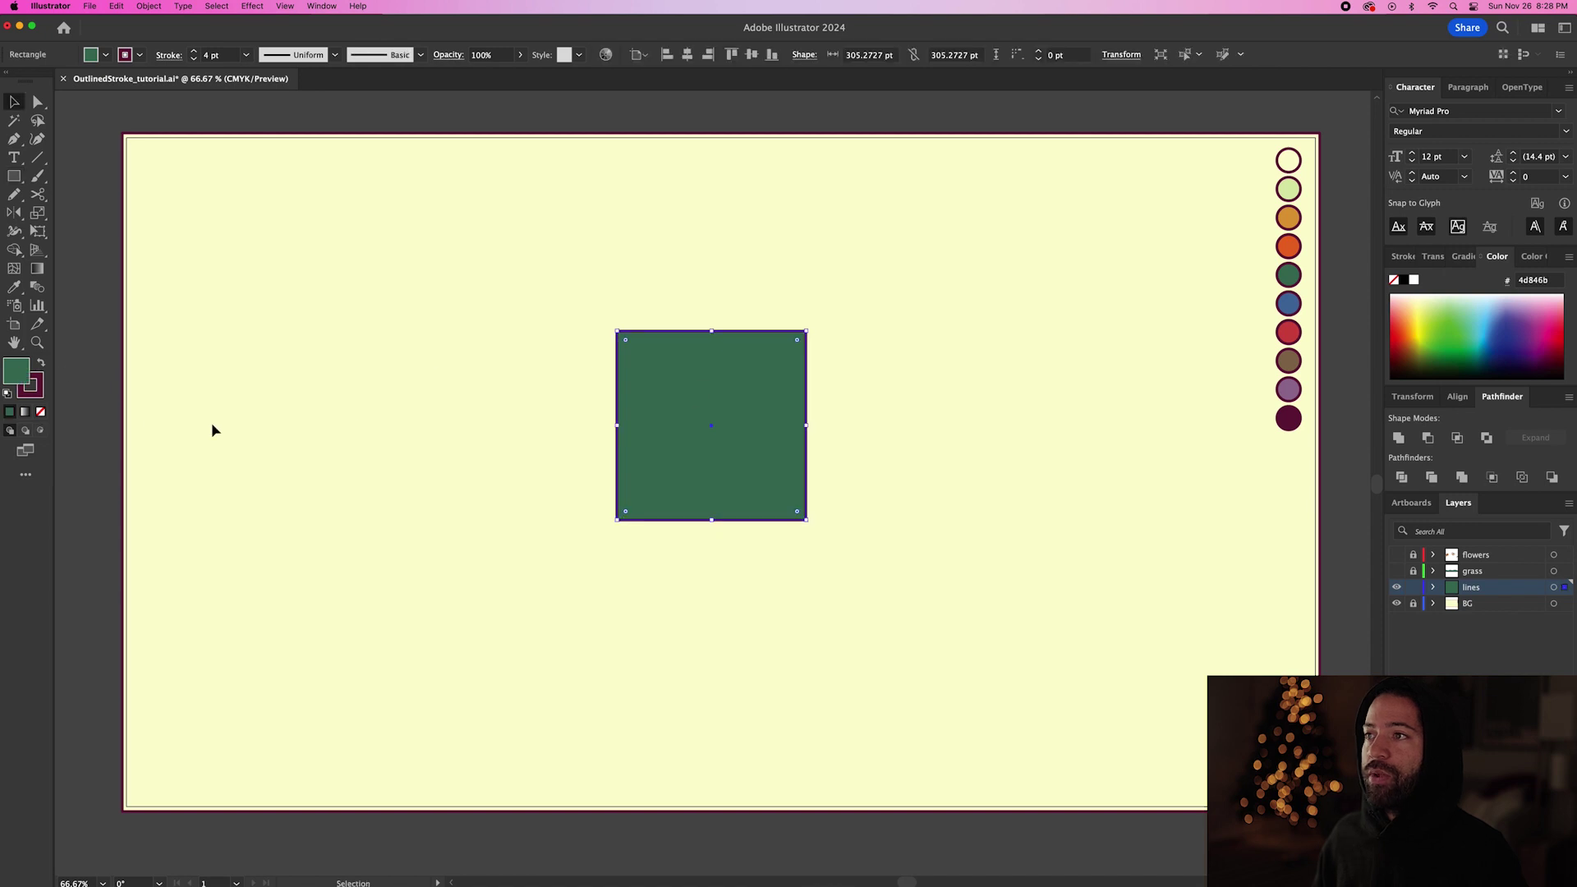
click(41, 412)
click(313, 413)
key(super+z)
key(x)
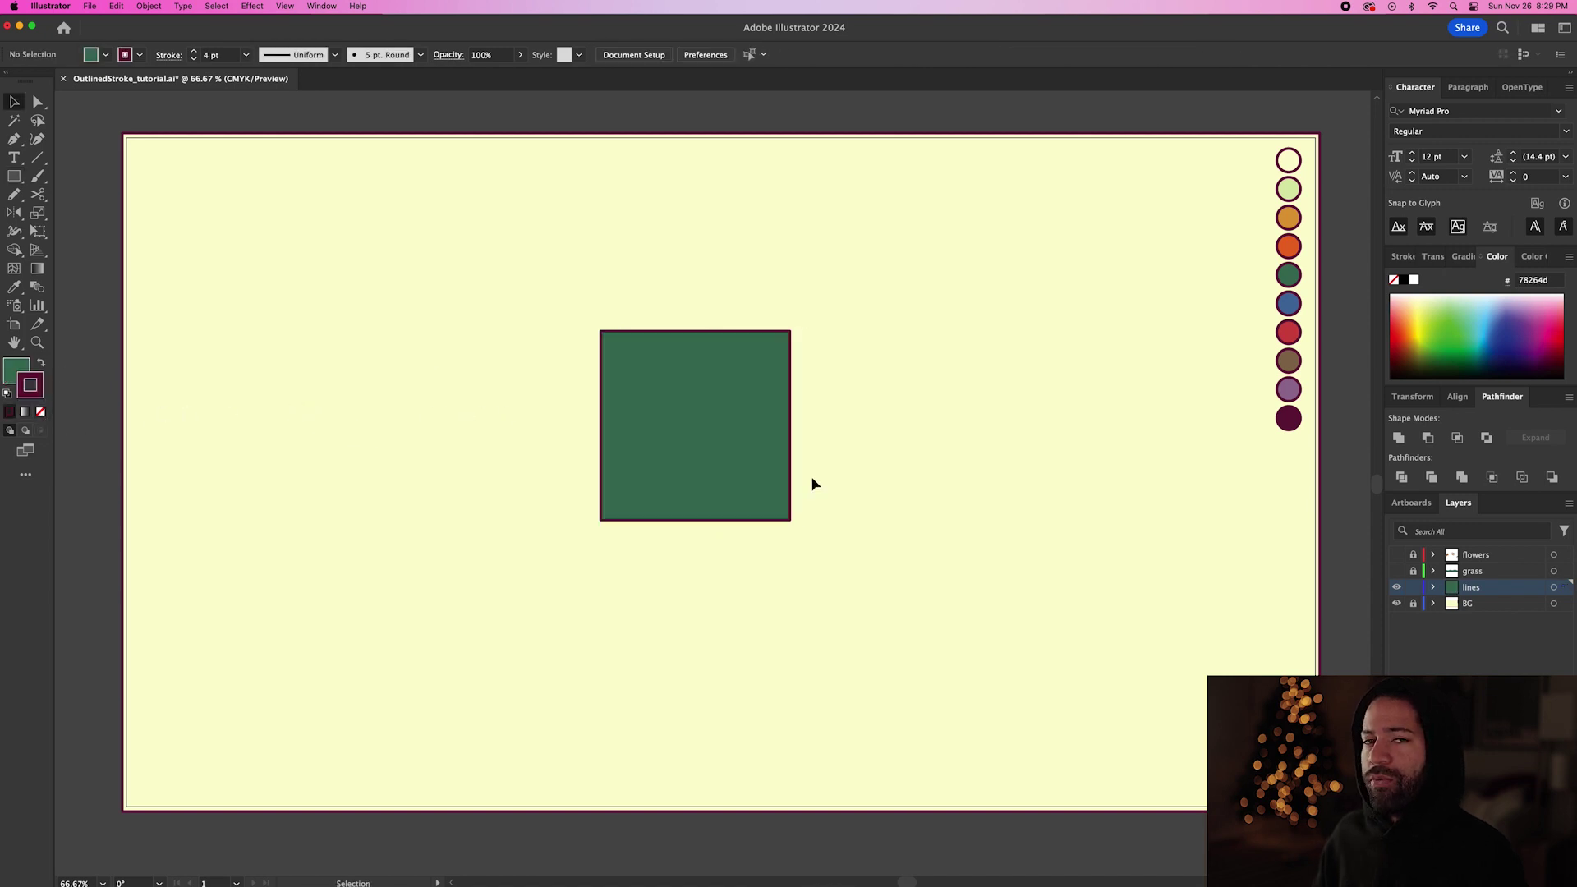
- Delete the green square and draw a wavy vertical Pencil line about 91 by 467 pt with no fill
click(722, 445)
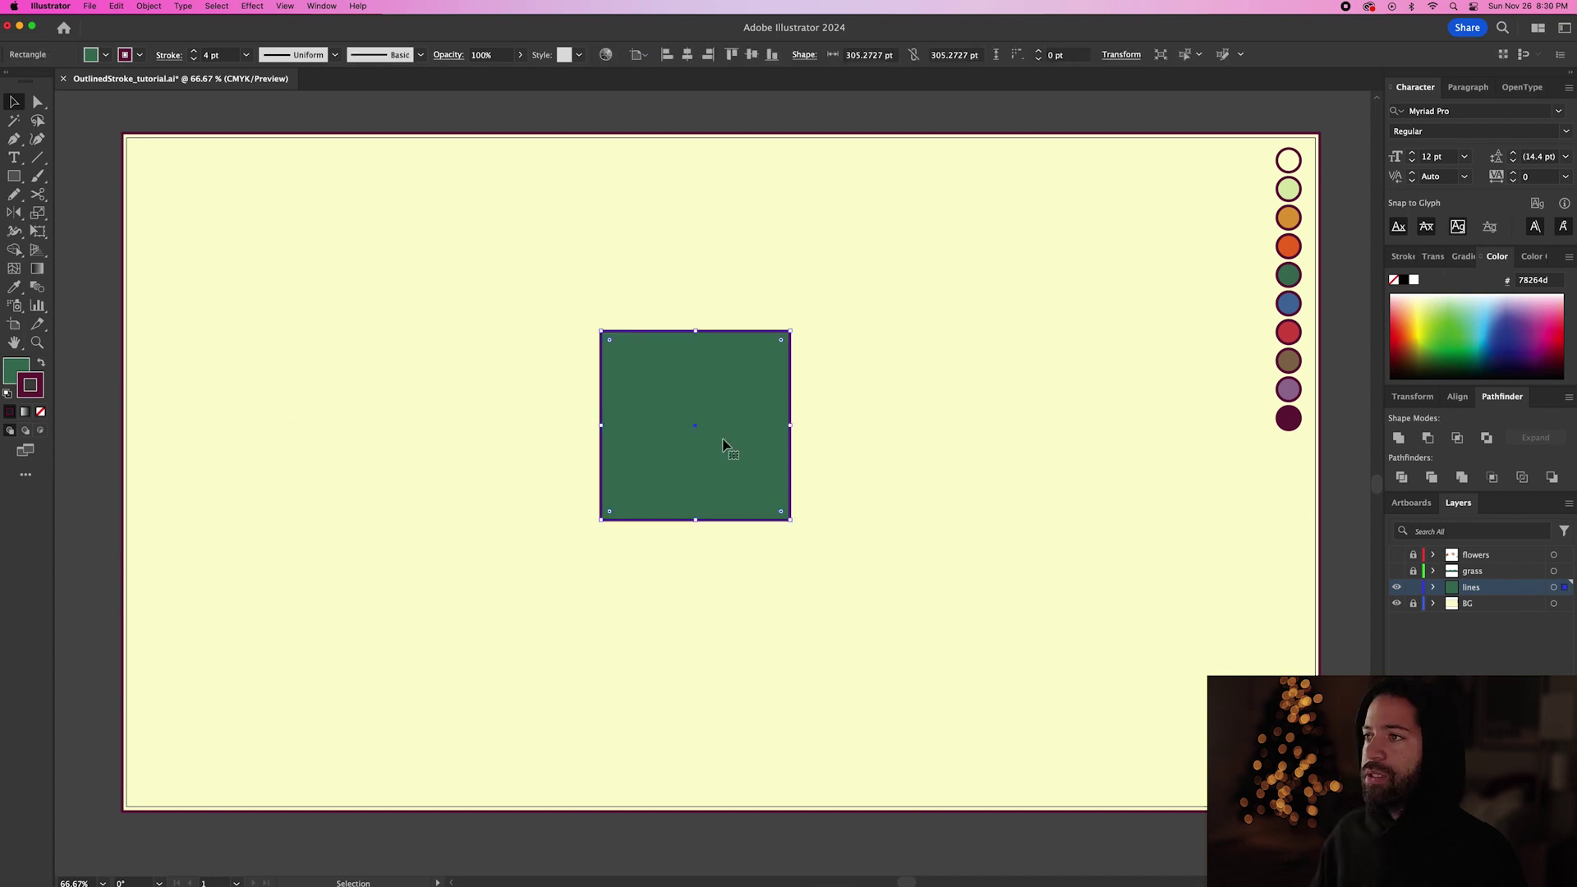
key(BackSpace)
key(n)
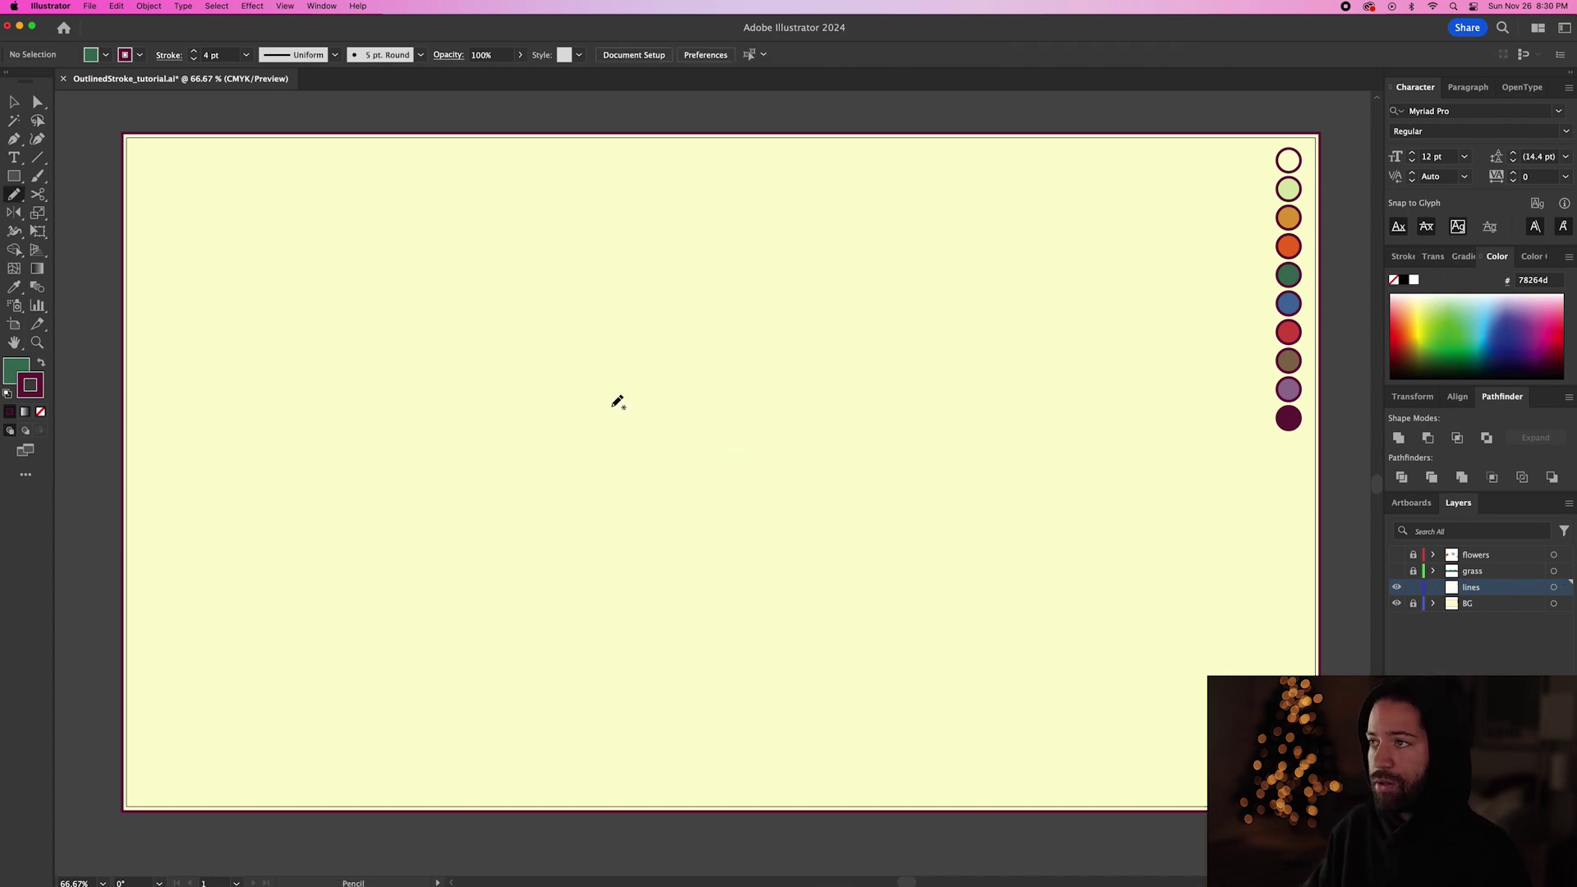
click(13, 367)
click(40, 412)
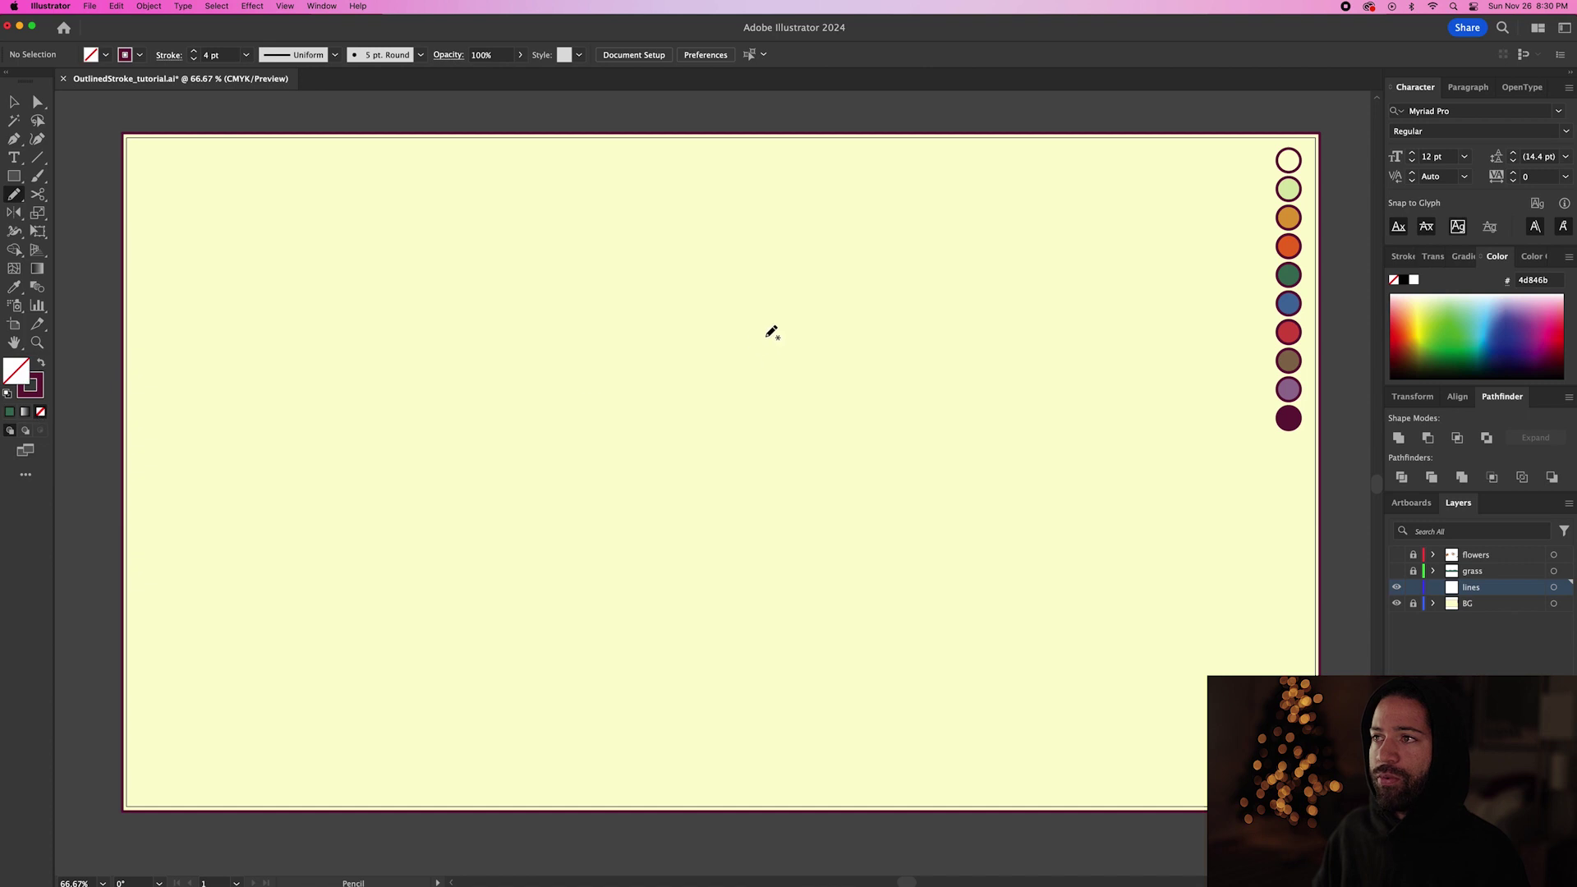
mouse_move(757, 315)
mouse_down()
mouse_move(718, 336)
mouse_move(709, 385)
mouse_move(757, 435)
mouse_move(703, 537)
mouse_move(738, 605)
mouse_up()
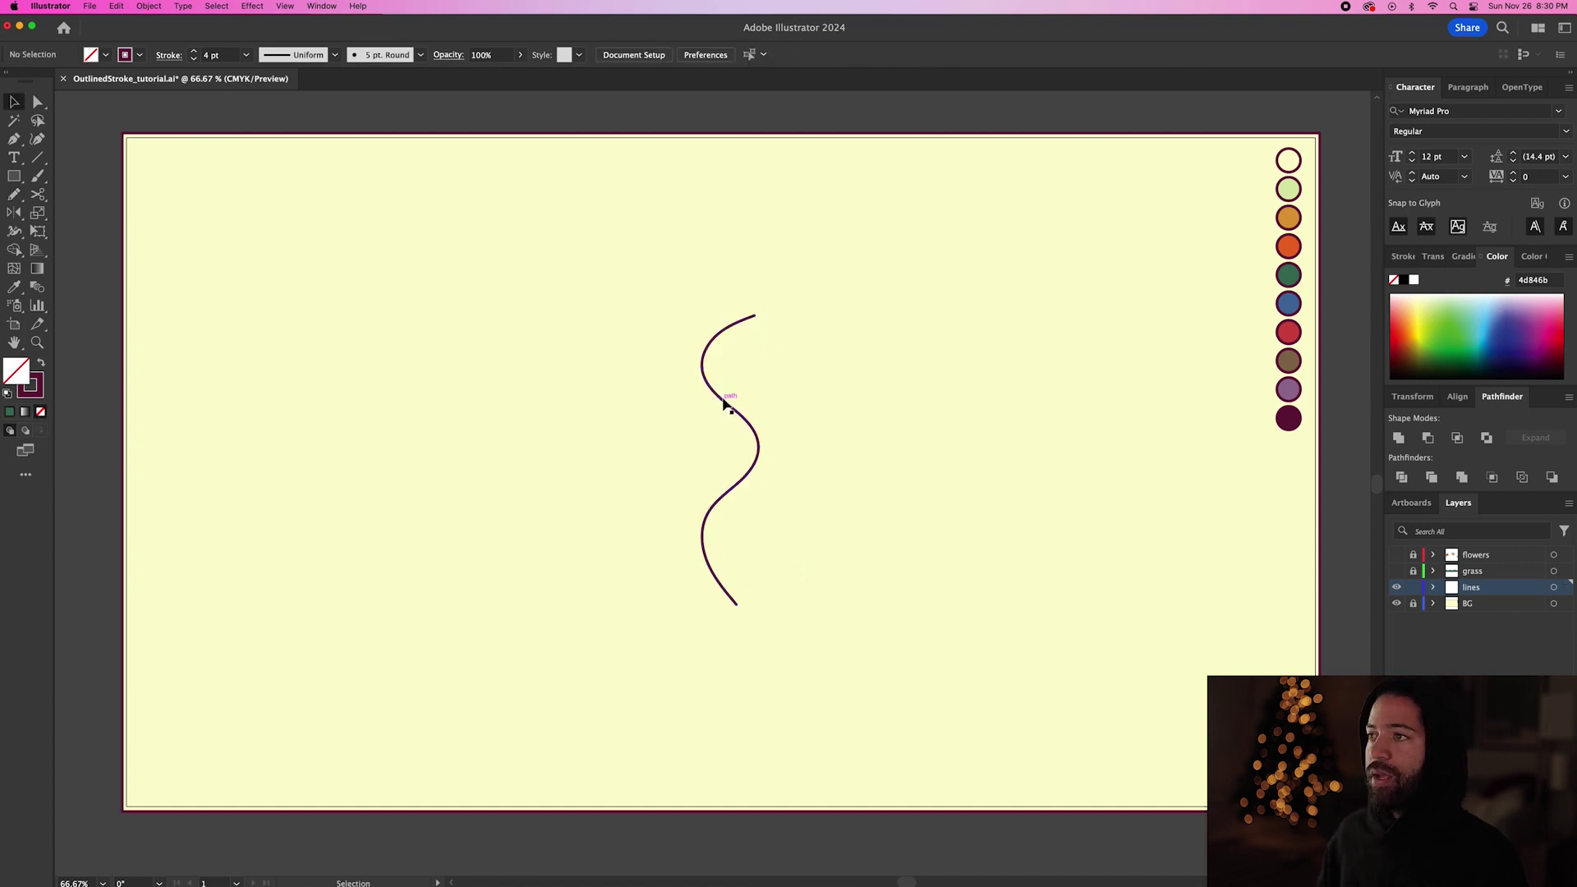
- Duplicate the wavy line's 4 pt stroke in its appearance attributes
key(v)
click(321, 6)
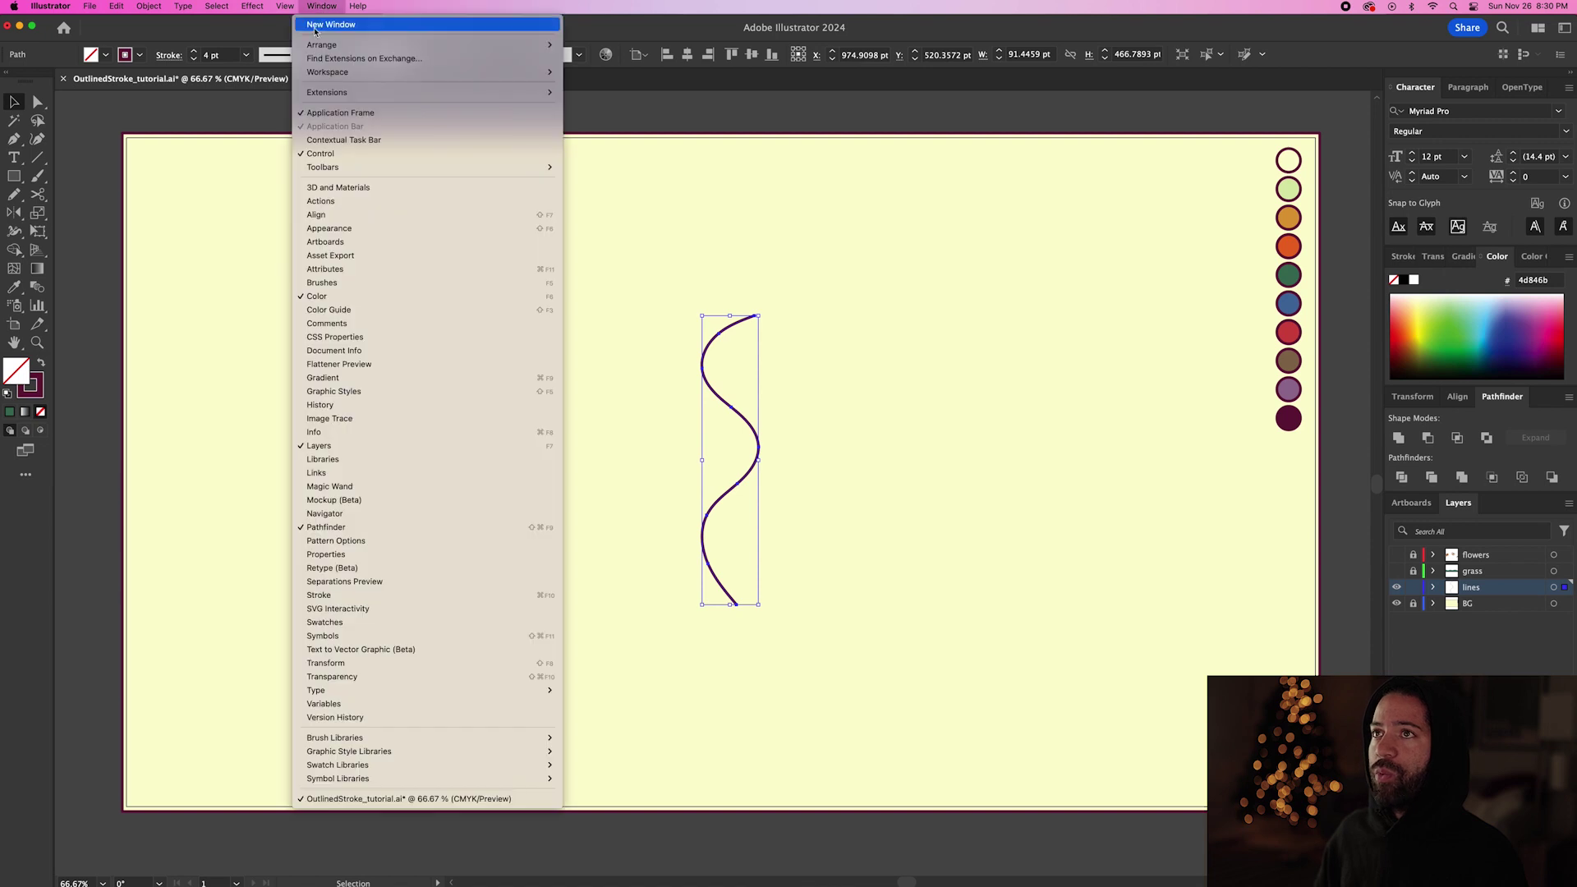
click(337, 230)
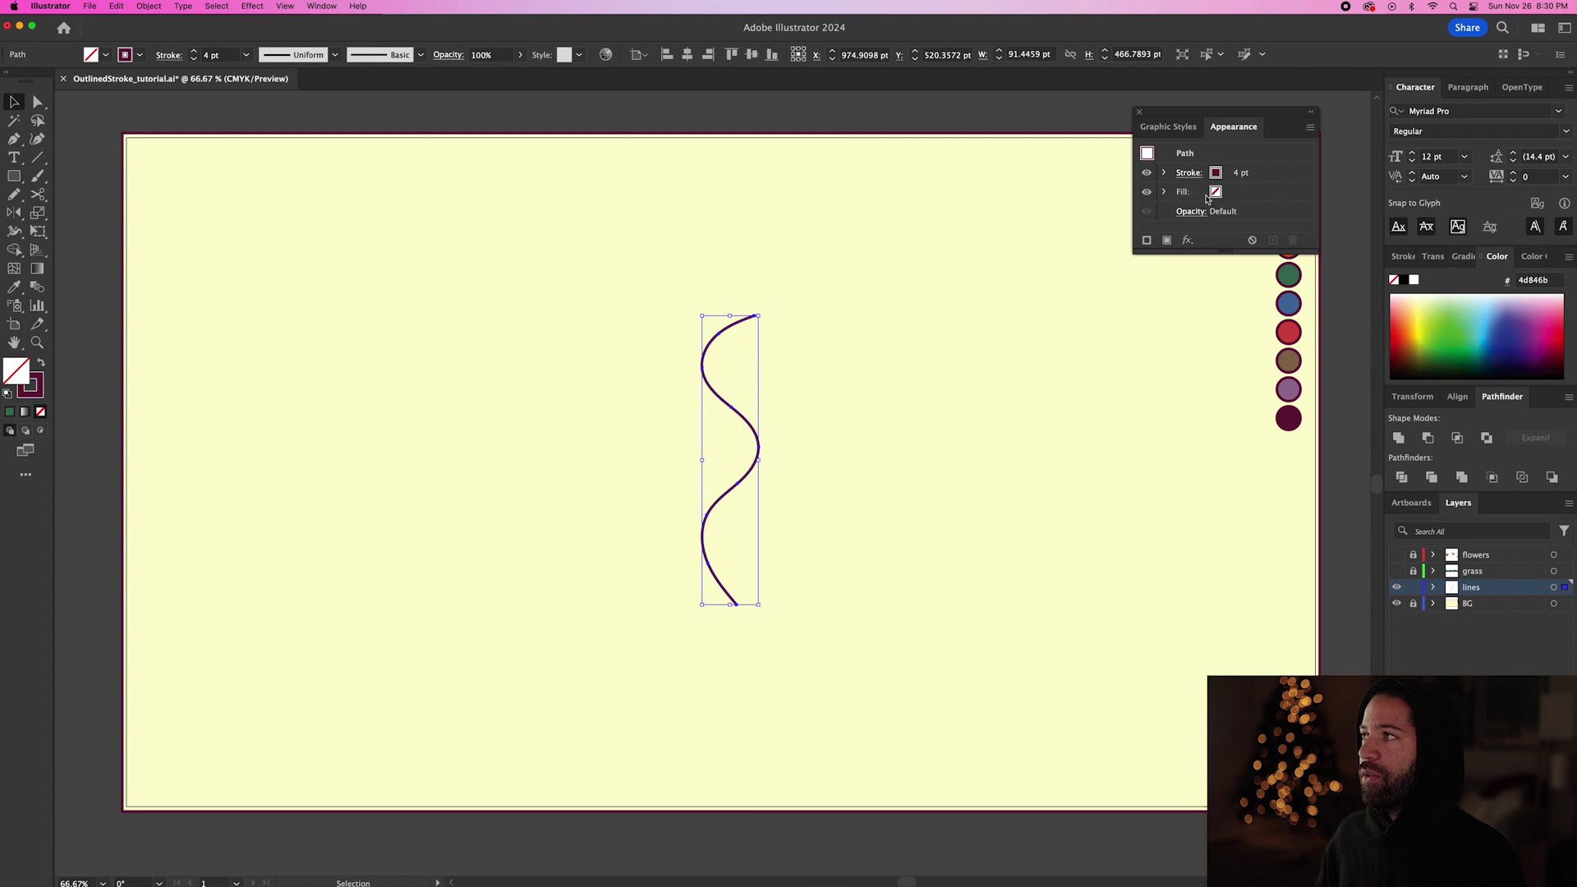
click(1269, 174)
click(1302, 175)
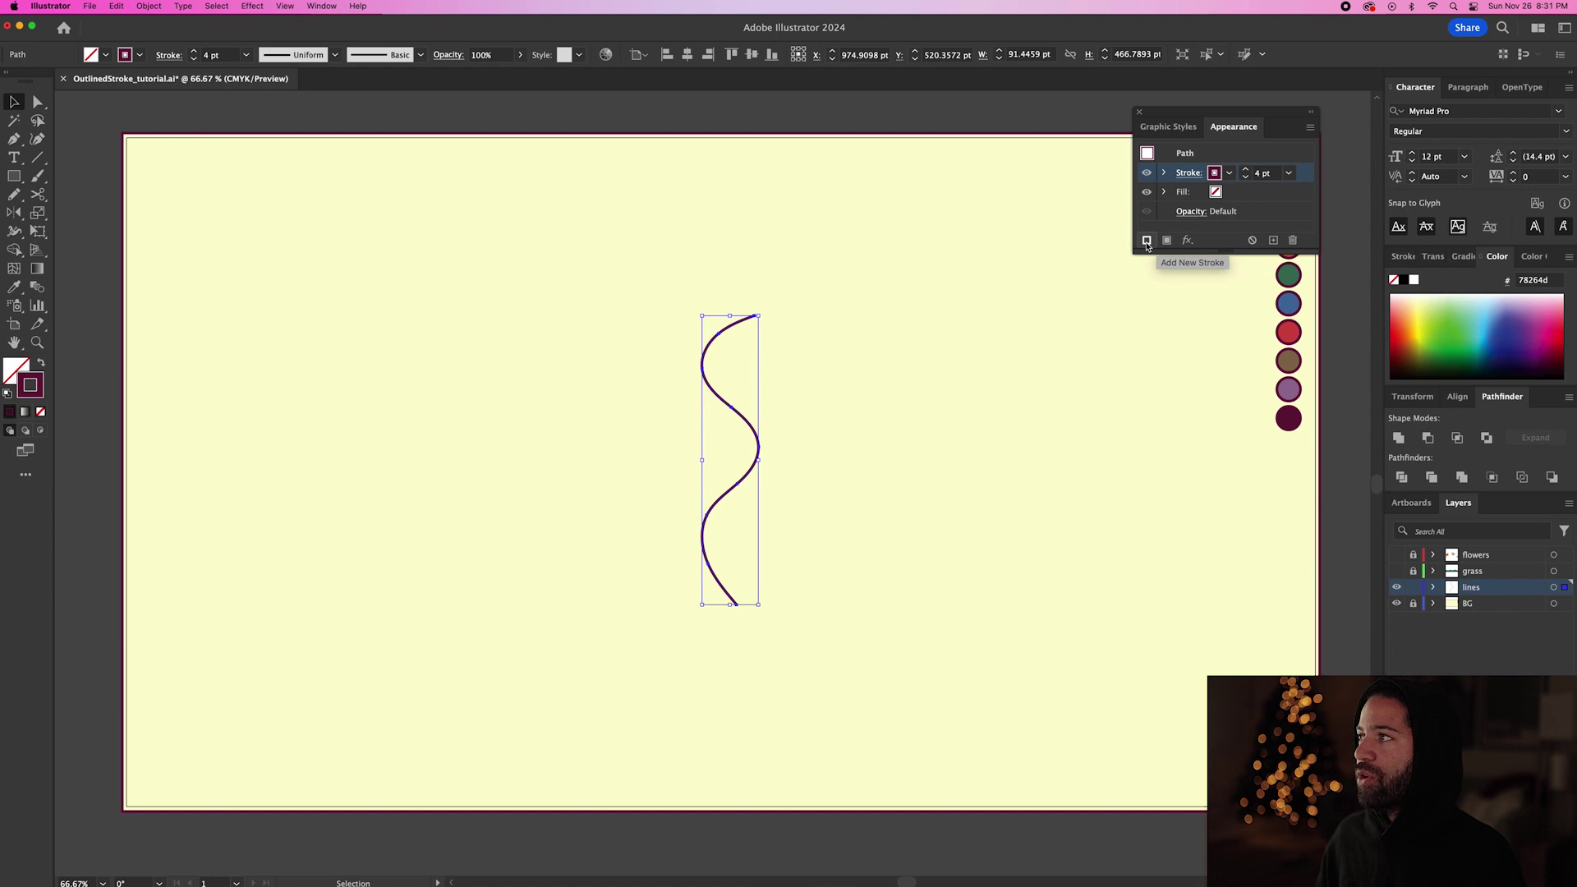
click(1274, 241)
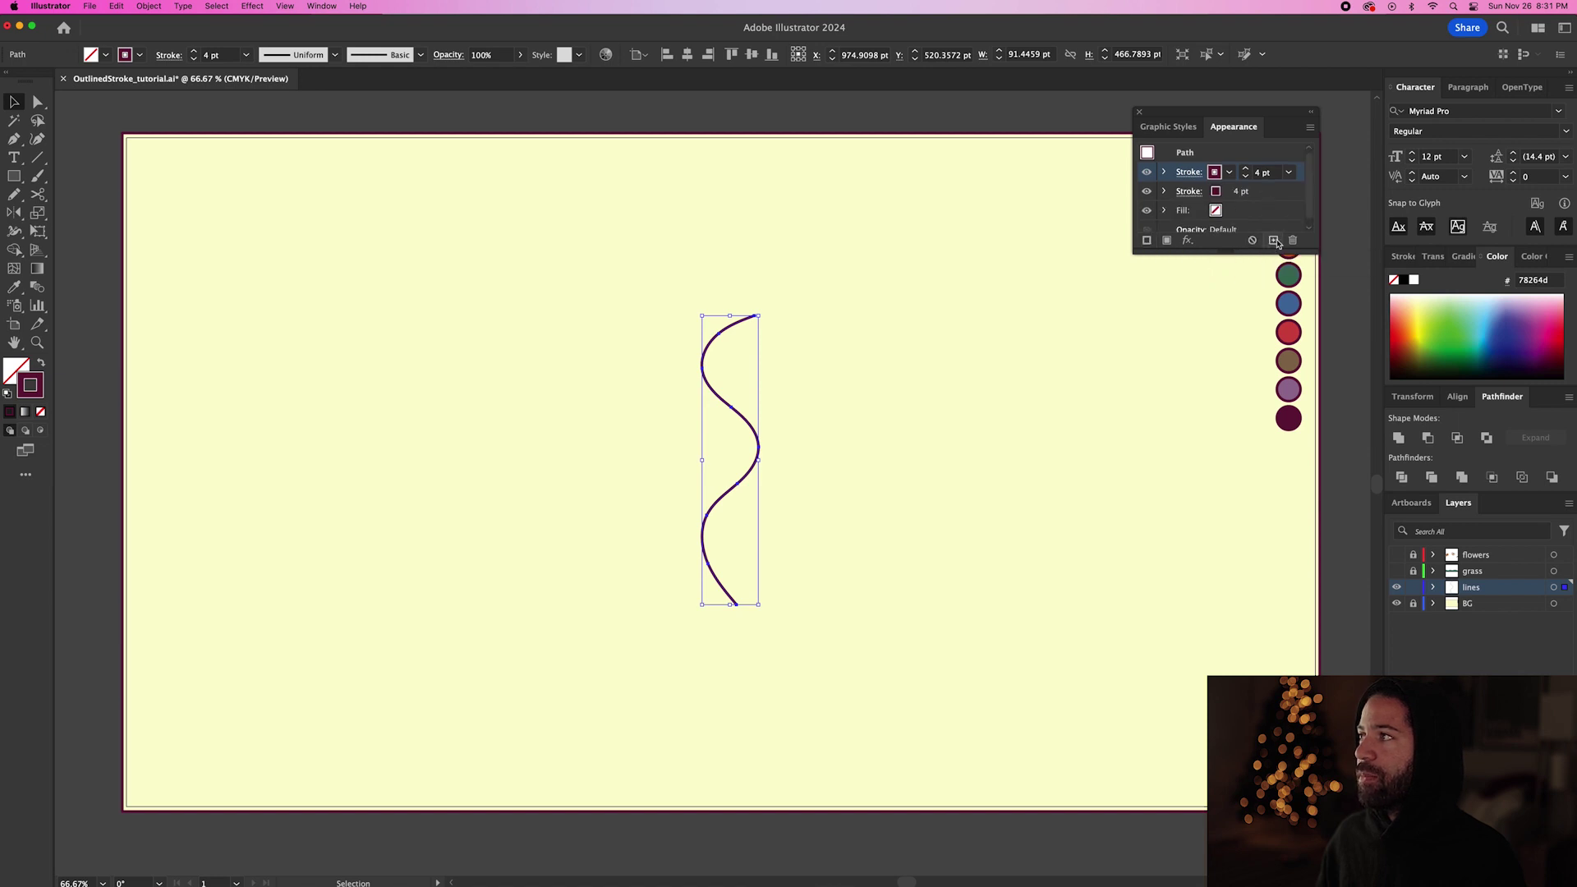
- Set the weight of the wavy line's lower stroke to 12 pt
click(1265, 192)
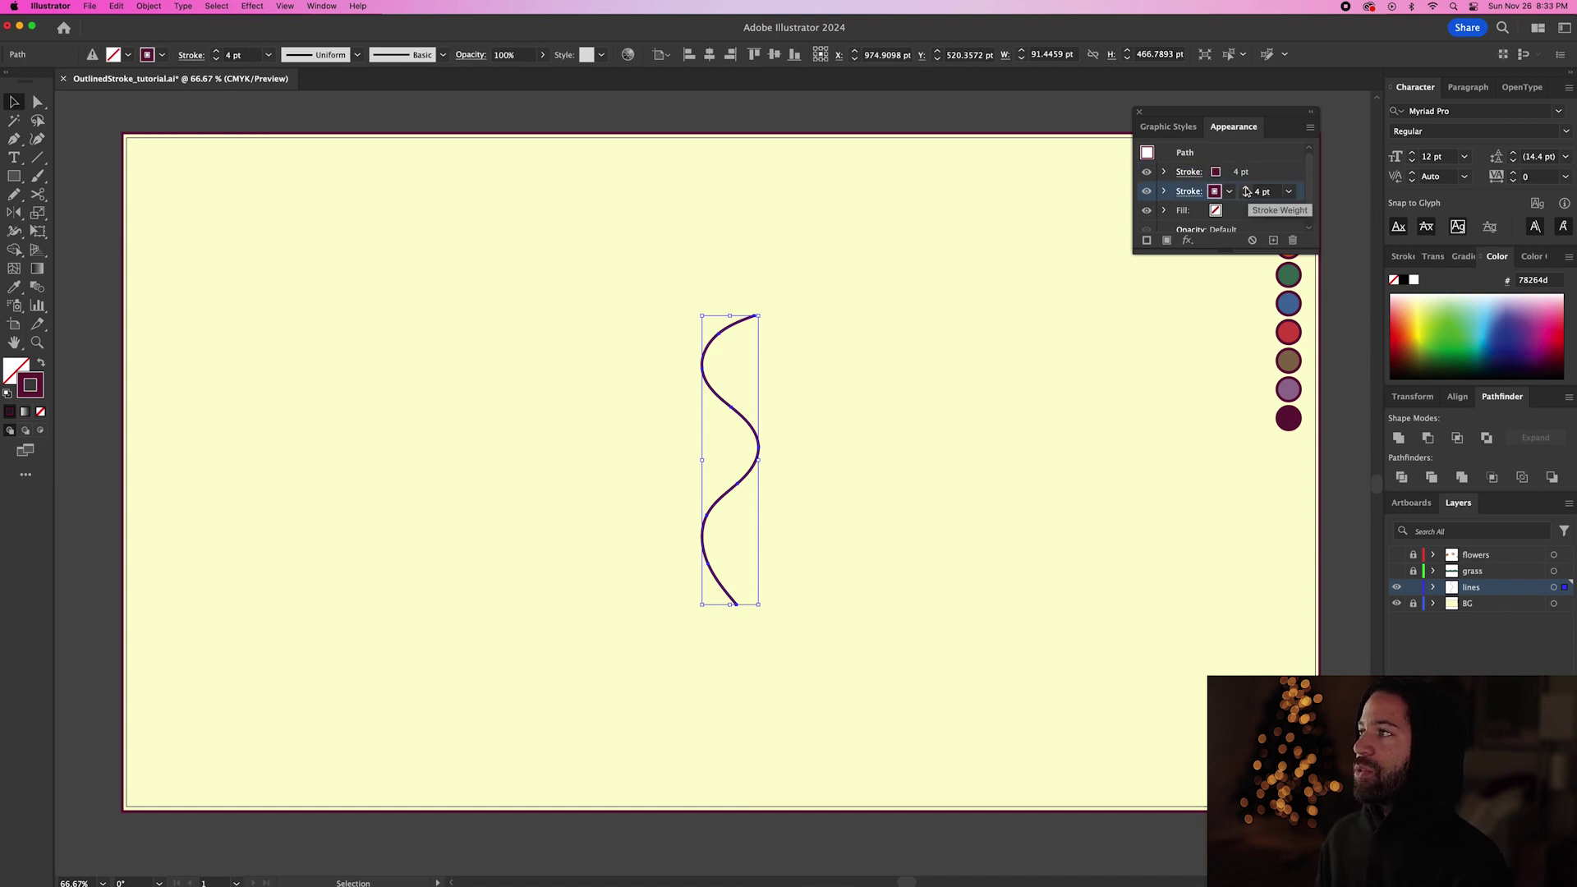
click(1247, 189)
click(1247, 189)
click(1247, 189)
click(1247, 188)
click(1247, 189)
click(1247, 189)
click(1247, 189)
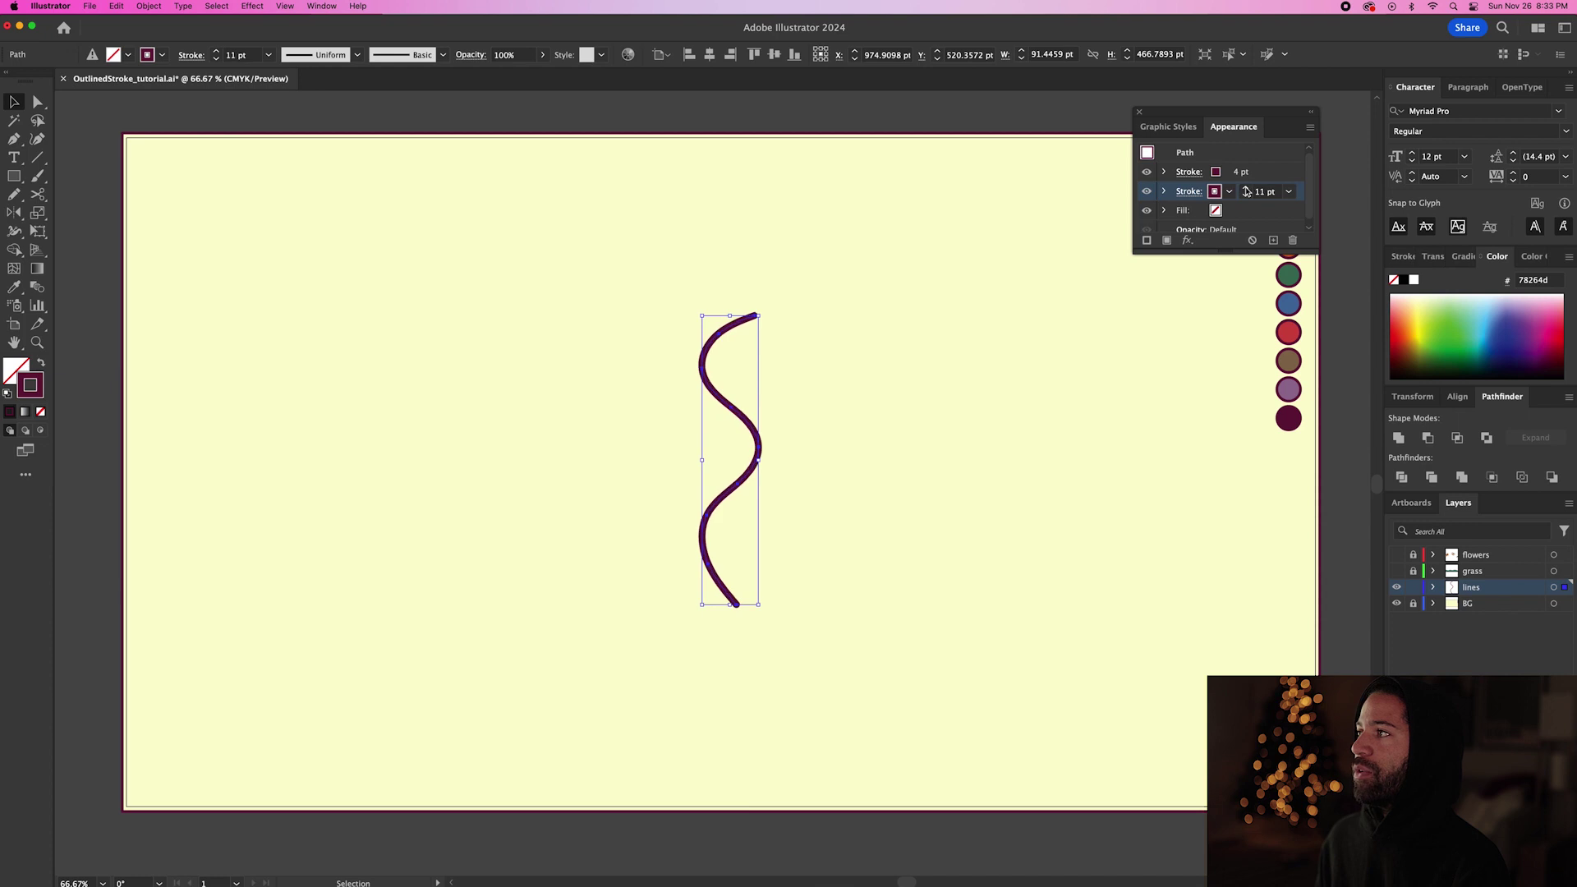
click(1247, 189)
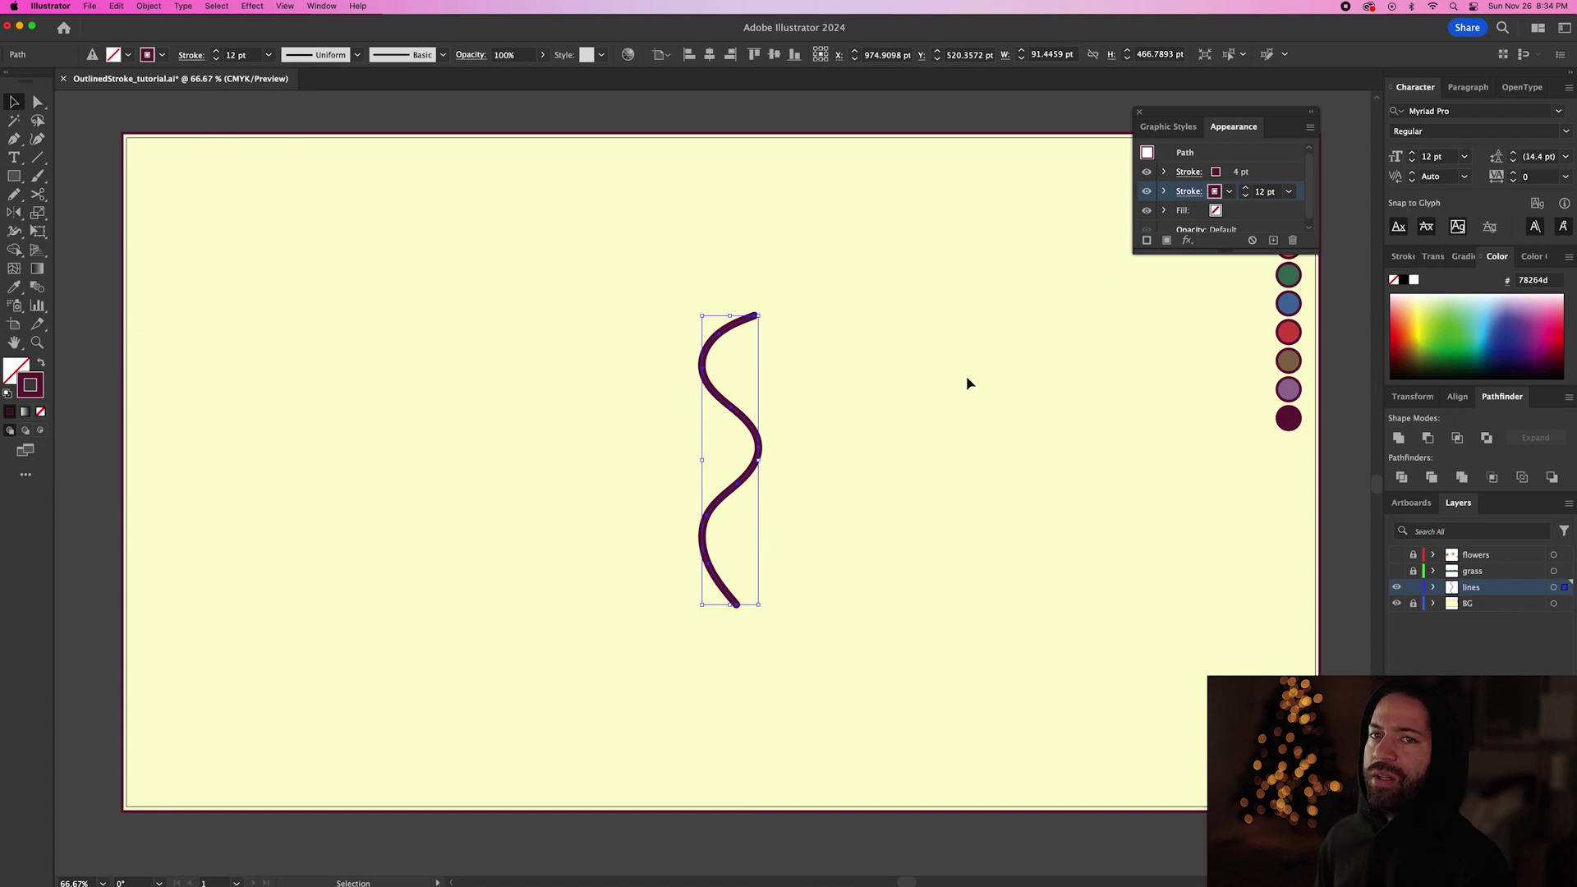
- Color the wavy line's upper 4 pt stroke with the dark green swatch and deselect the line
click(1243, 188)
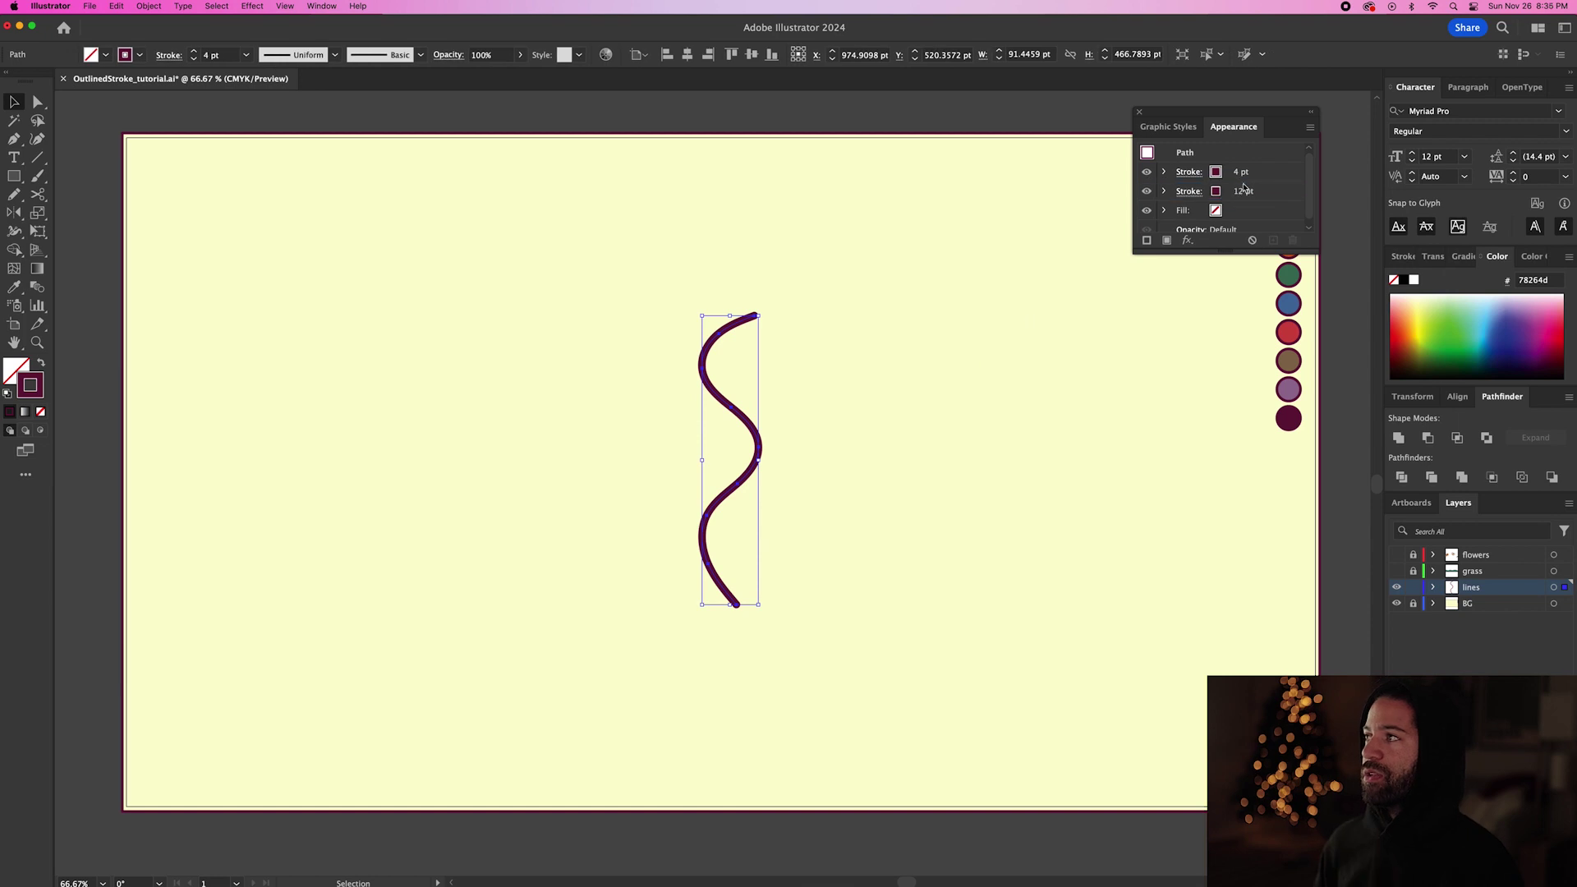
click(1217, 175)
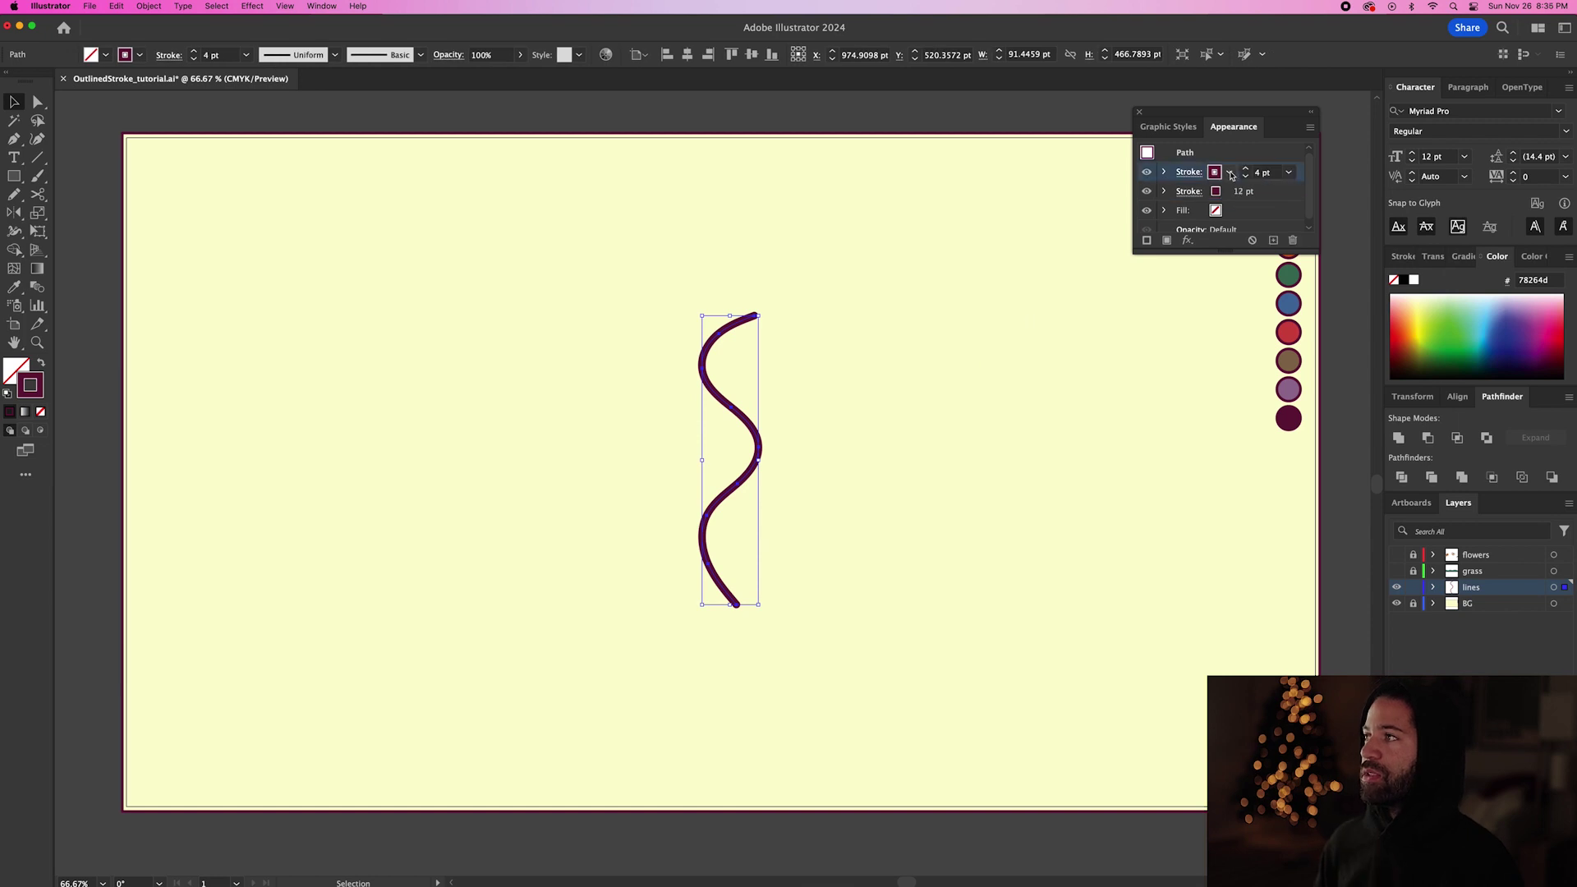
click(1231, 174)
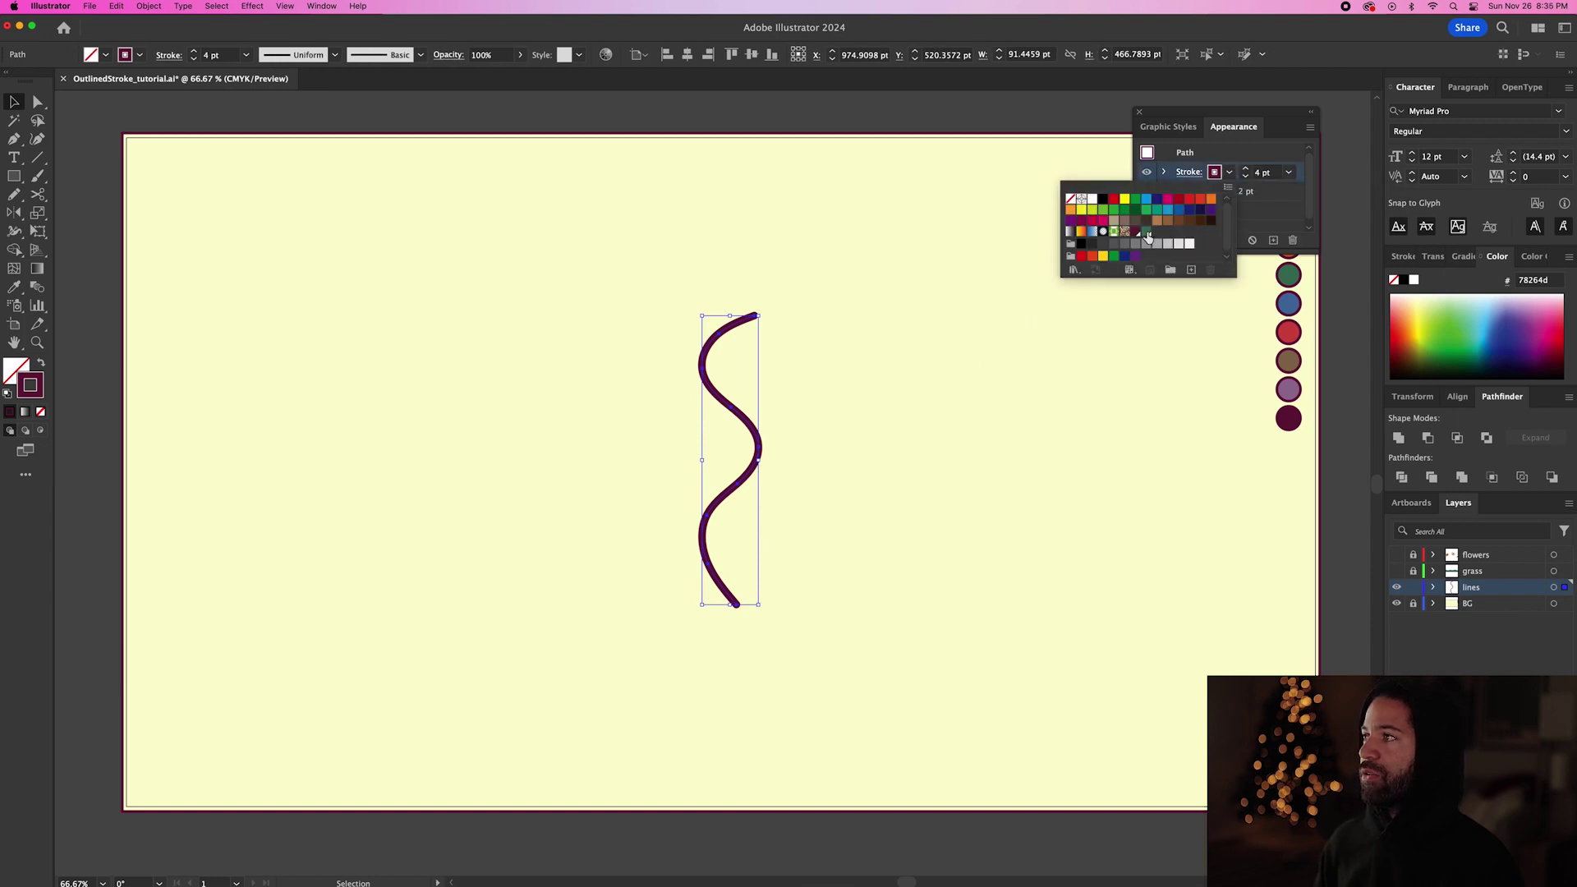
click(1147, 233)
click(848, 366)
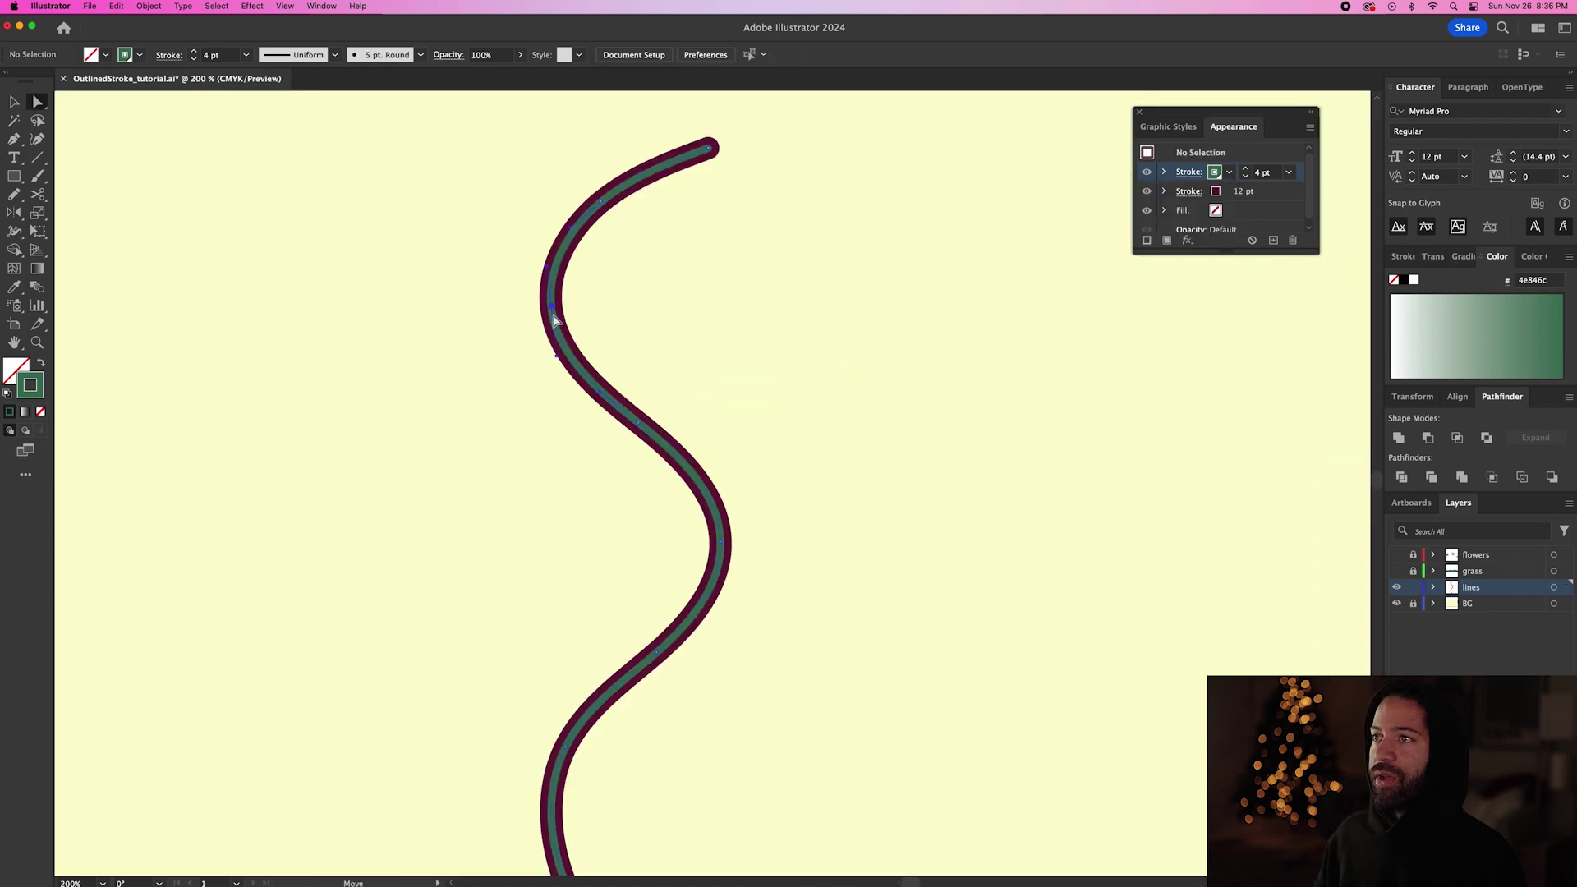
- Try reshaping the wavy line by moving its anchor points, and undo the changes
drag(561, 307, 664, 315)
key(super+z)
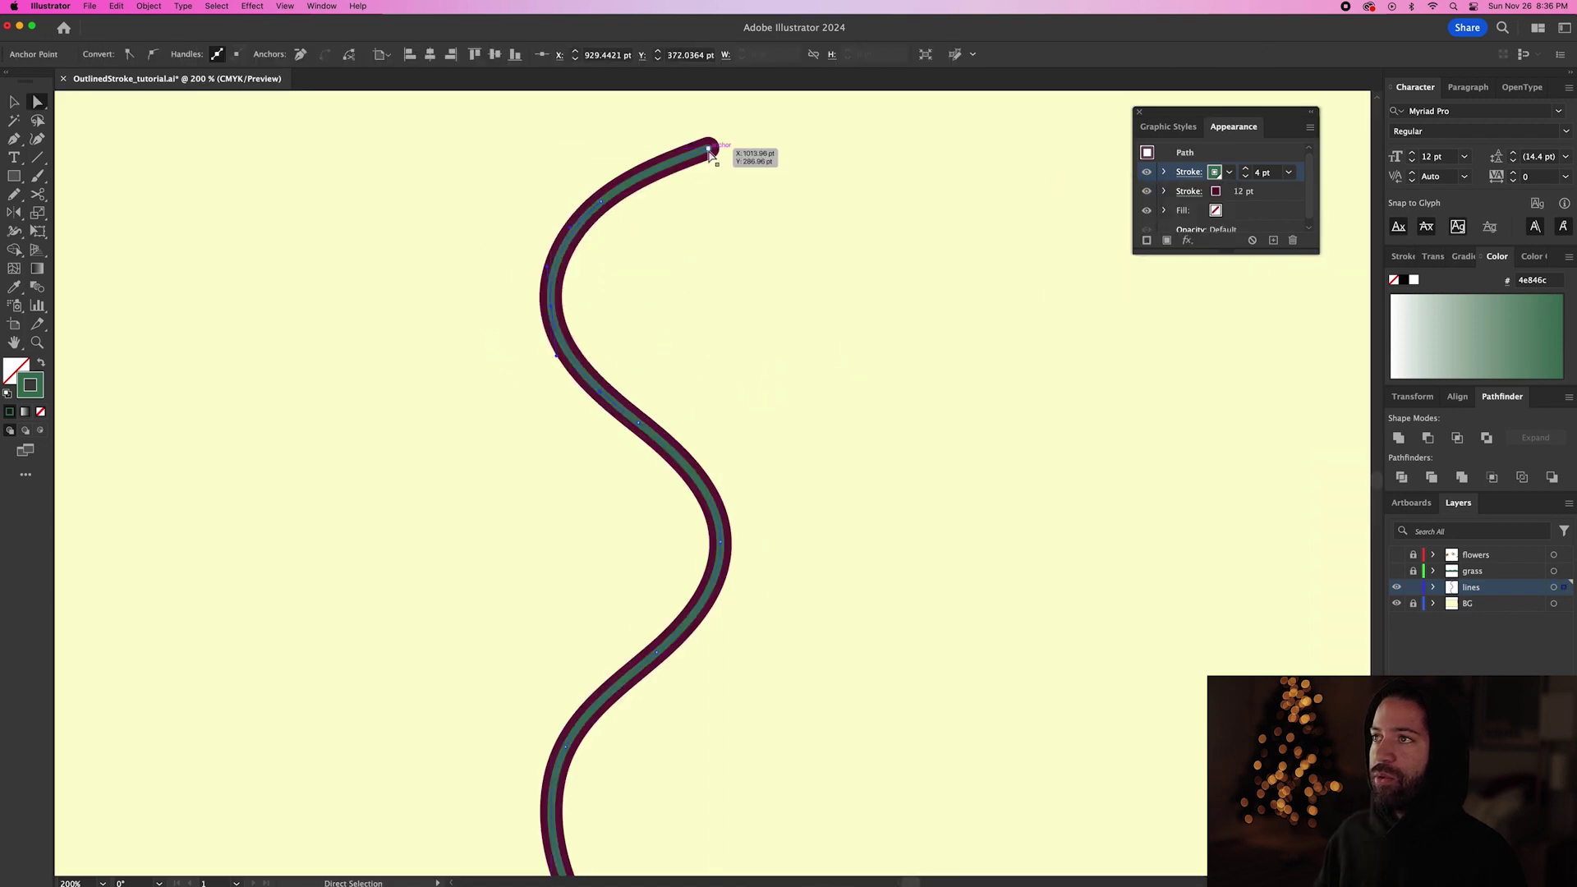
drag(712, 148, 777, 230)
key(super+z)
key(super+z)
key(v)
click(791, 297)
- Draw a wavy stem with the Pencil from the white flower's base to the grass, about 81 by 483 pt
key(super+0)
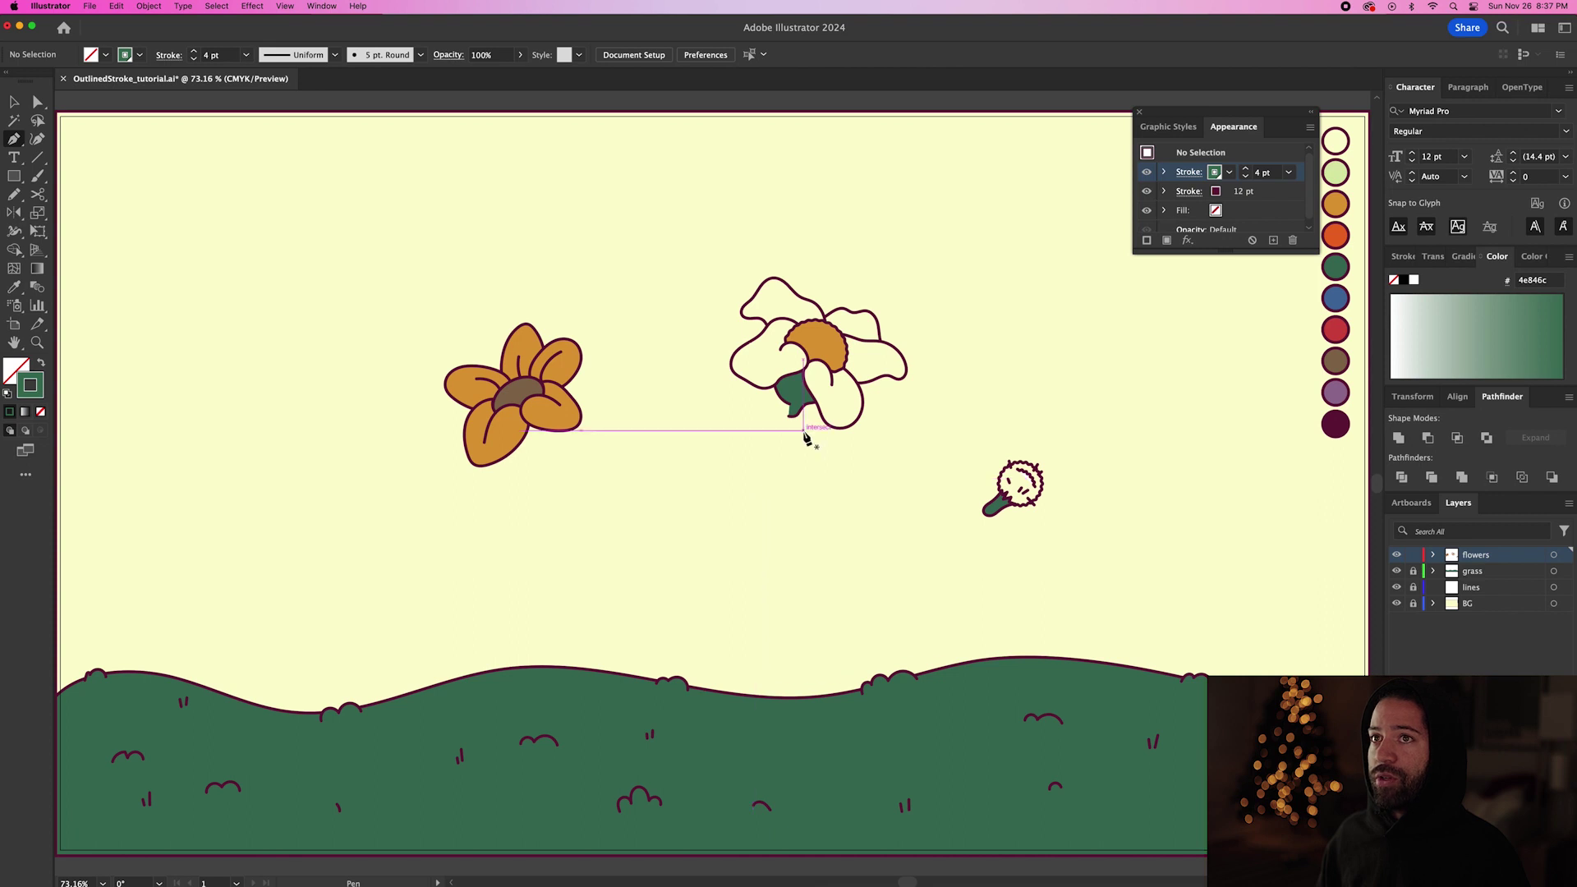
key(n)
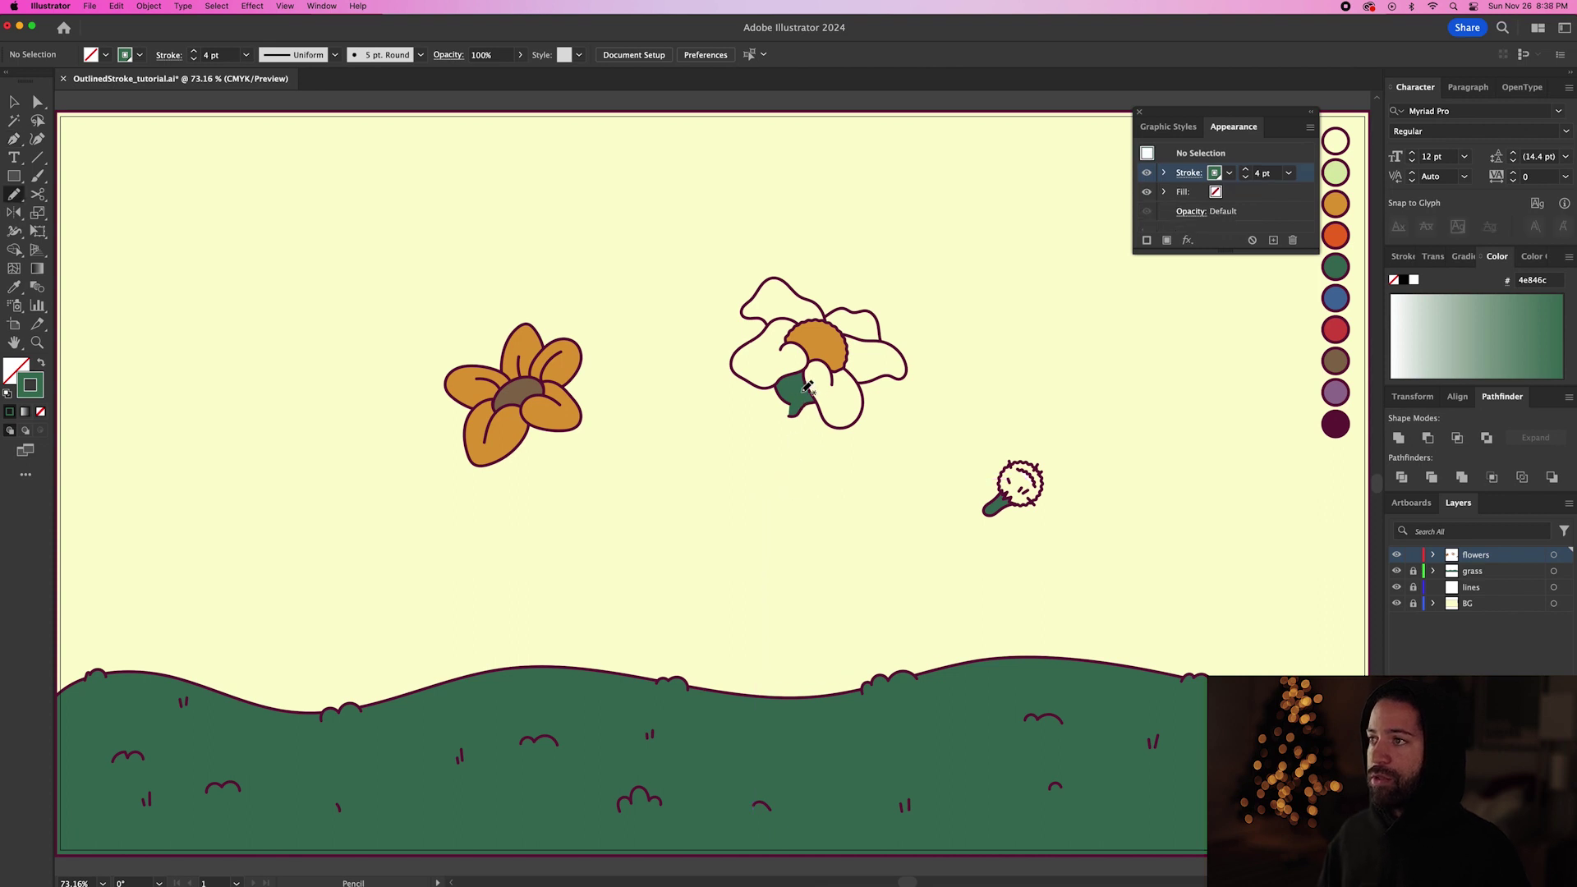
mouse_move(783, 428)
mouse_down()
mouse_move(780, 465)
mouse_move(821, 564)
mouse_up()
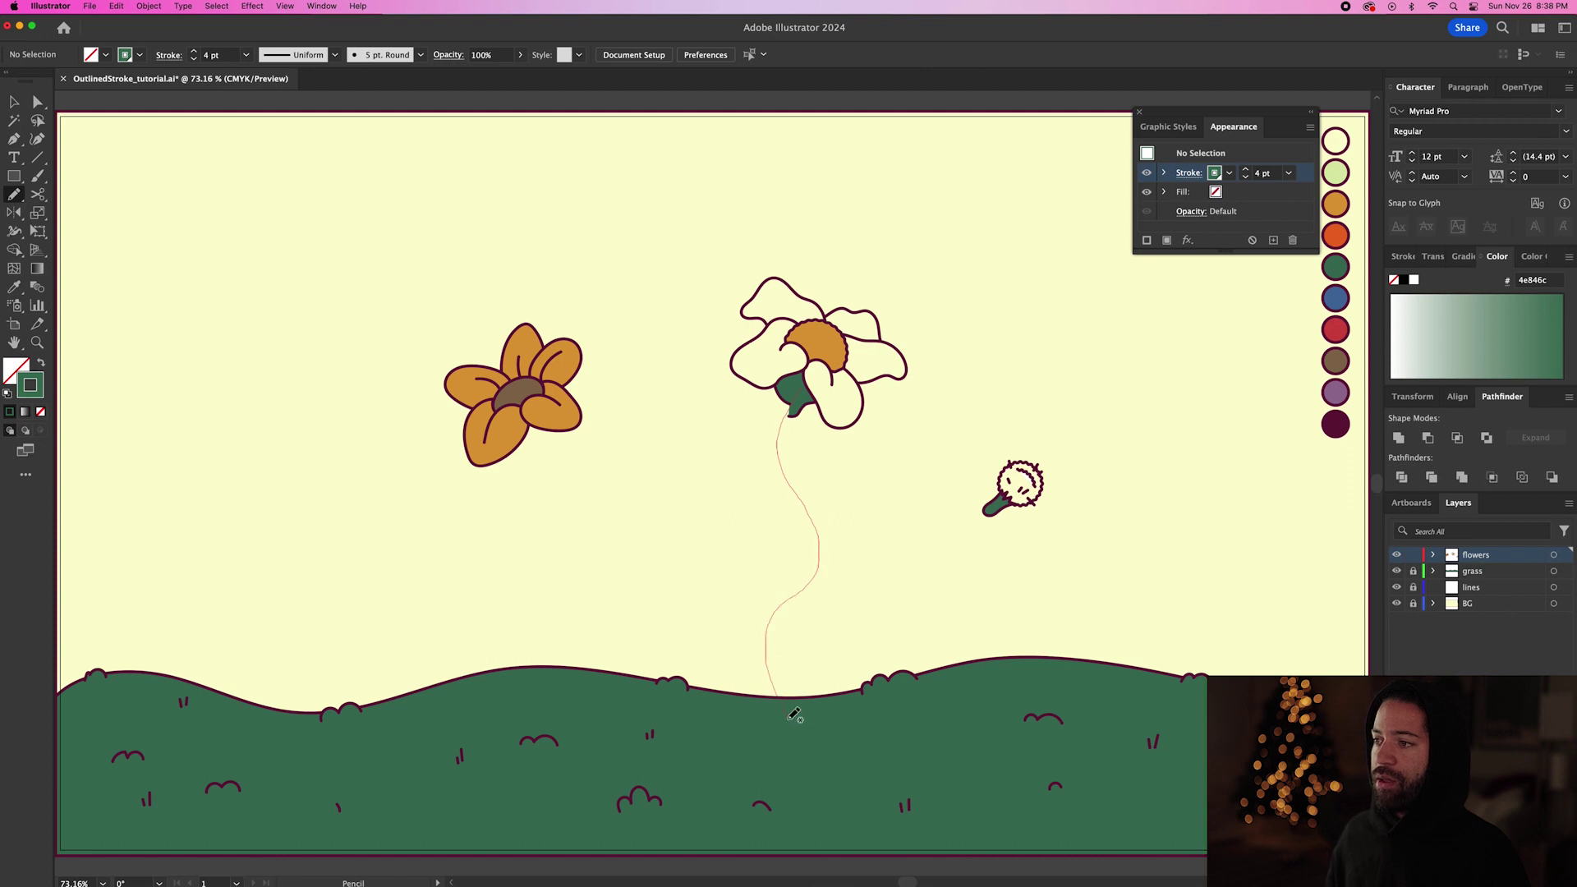
drag(795, 715, 795, 716)
- Set the white flower's stem stroke weight to 30 pt and deselect the stem
key(v)
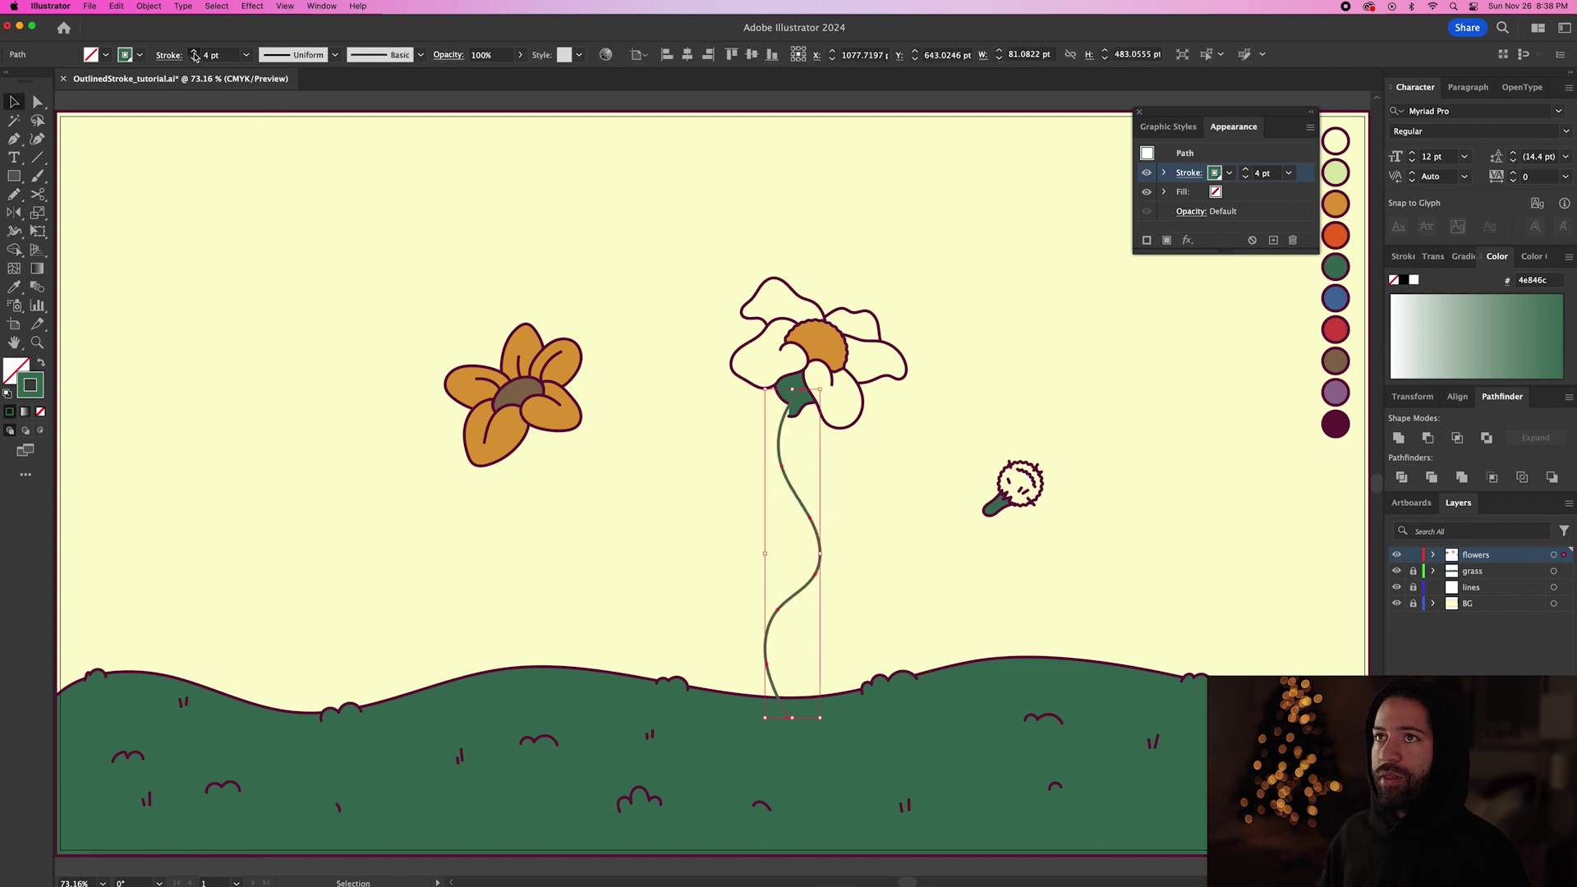
click(195, 52)
click(195, 51)
click(195, 52)
click(195, 51)
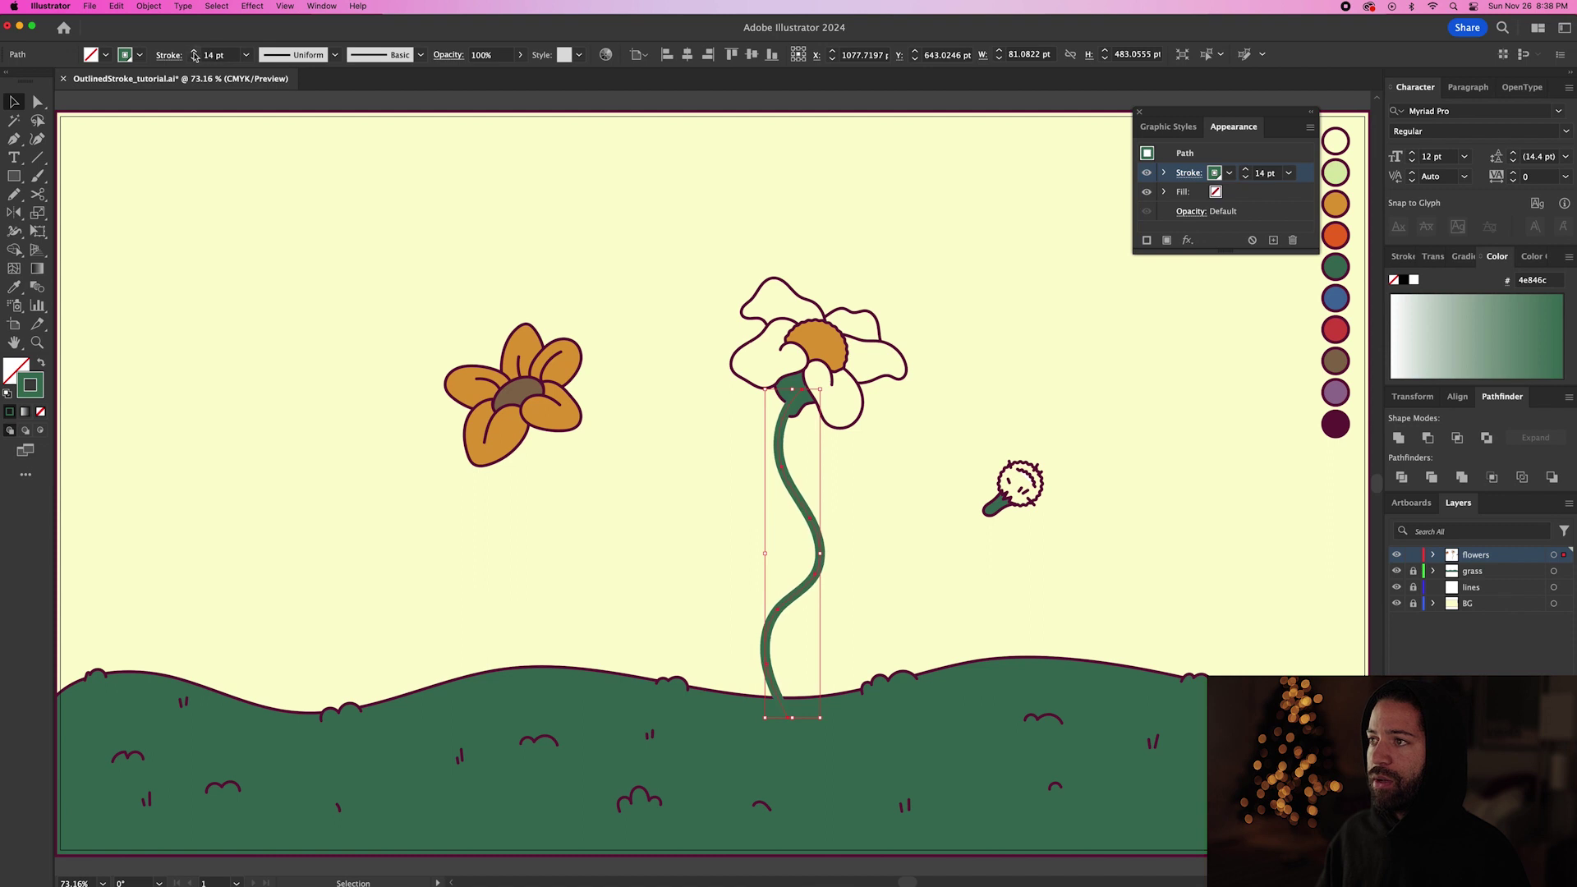
click(195, 52)
click(195, 51)
click(194, 52)
click(195, 52)
click(194, 52)
click(195, 52)
click(194, 52)
click(194, 52)
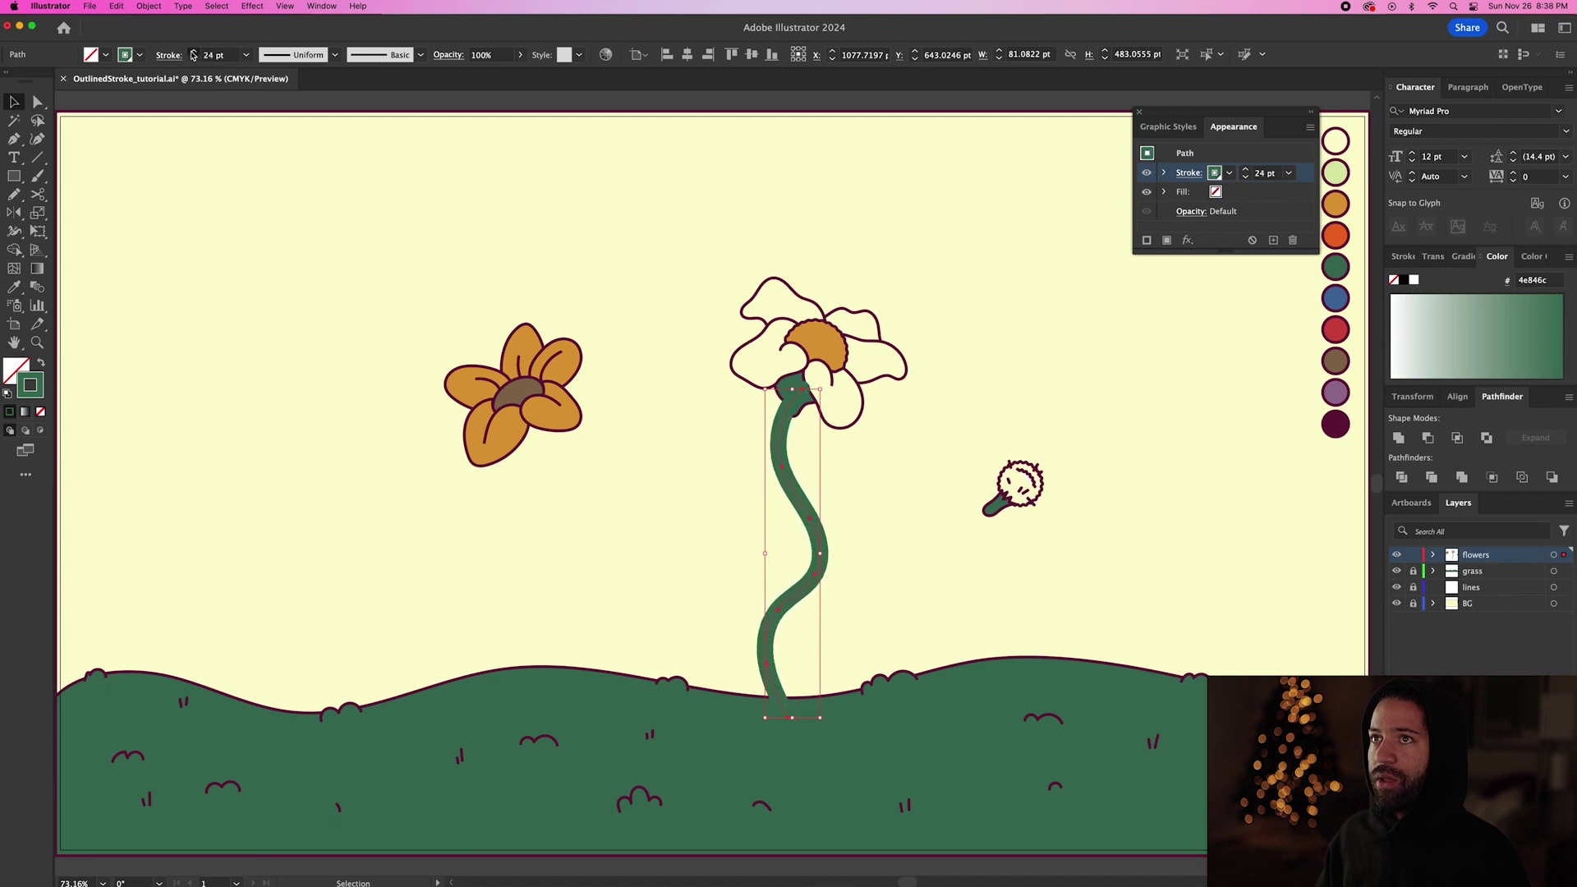
click(194, 52)
click(194, 51)
click(194, 52)
click(194, 52)
click(194, 52)
click(193, 52)
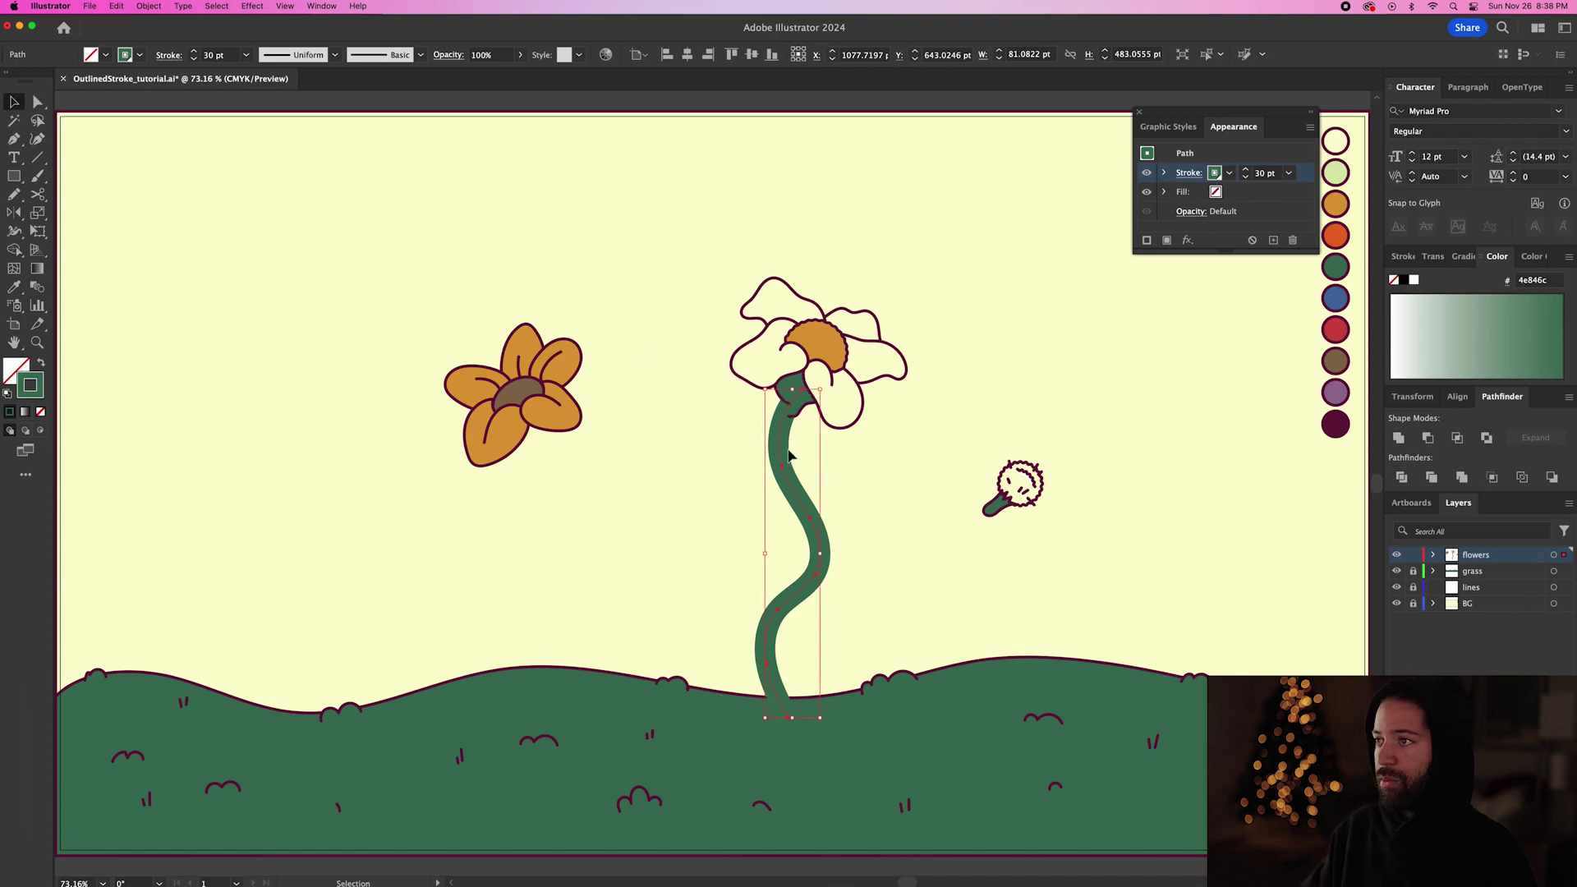
click(830, 462)
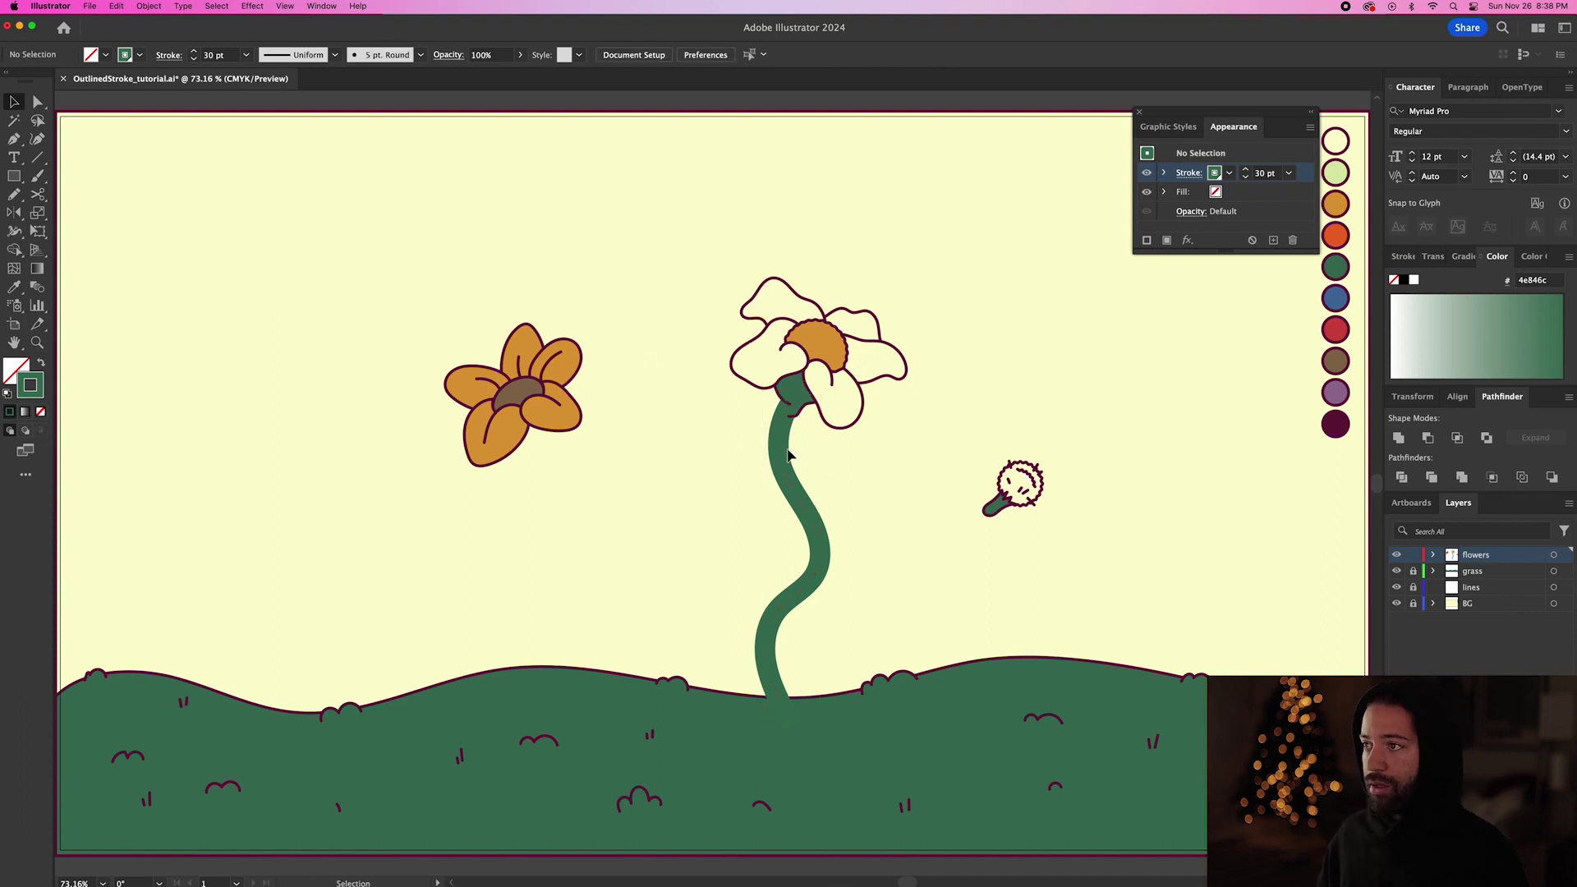
- Duplicate the stem's green stroke and color the lower copy with the dark maroon swatch
click(788, 455)
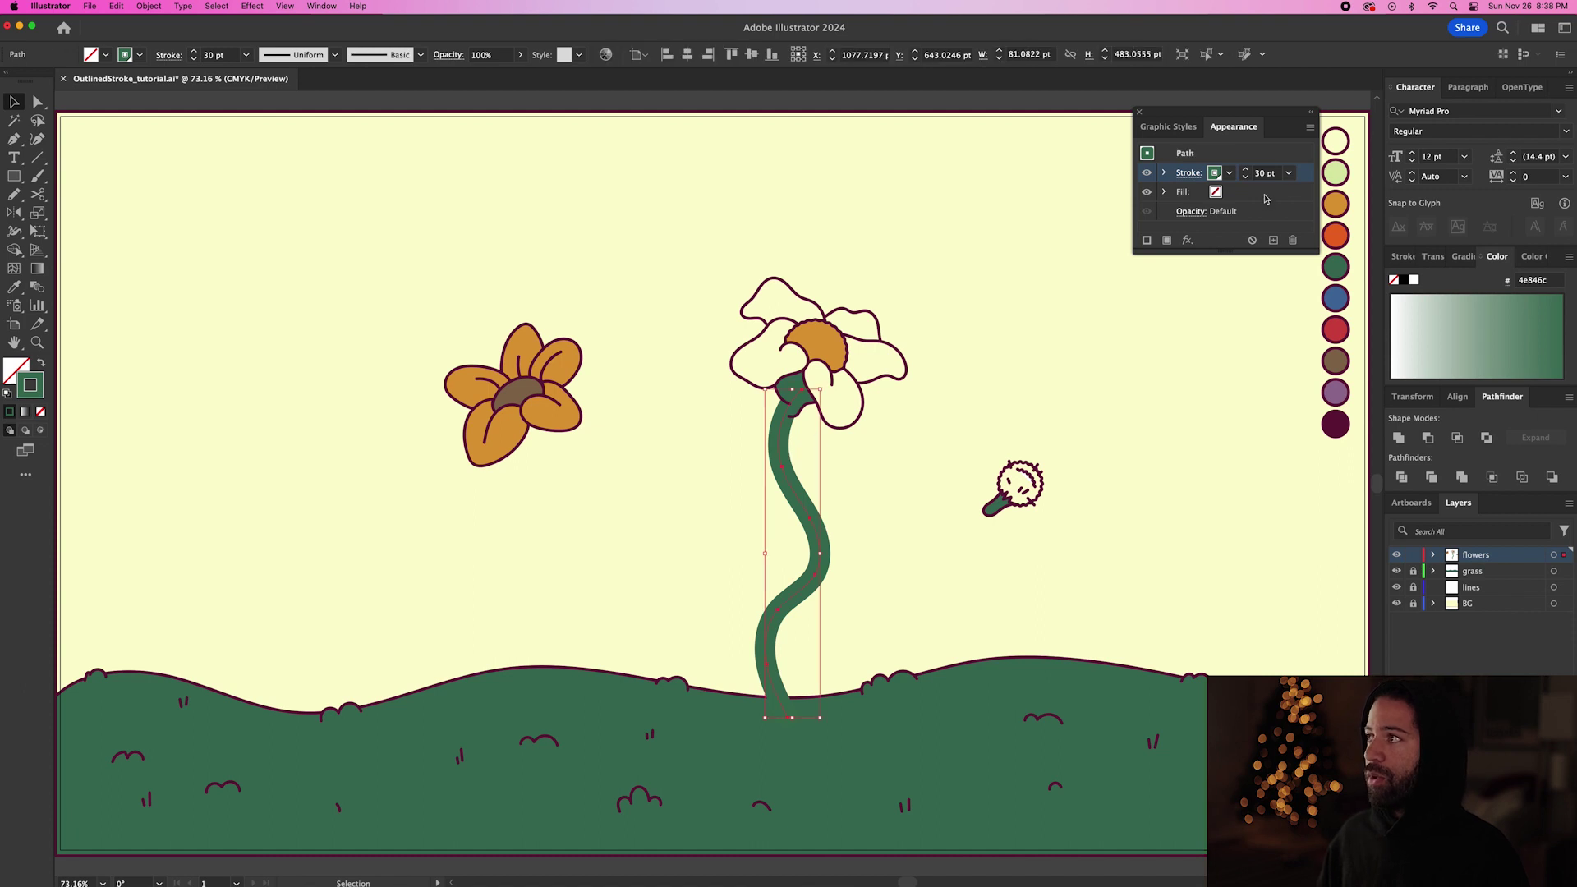
click(1274, 240)
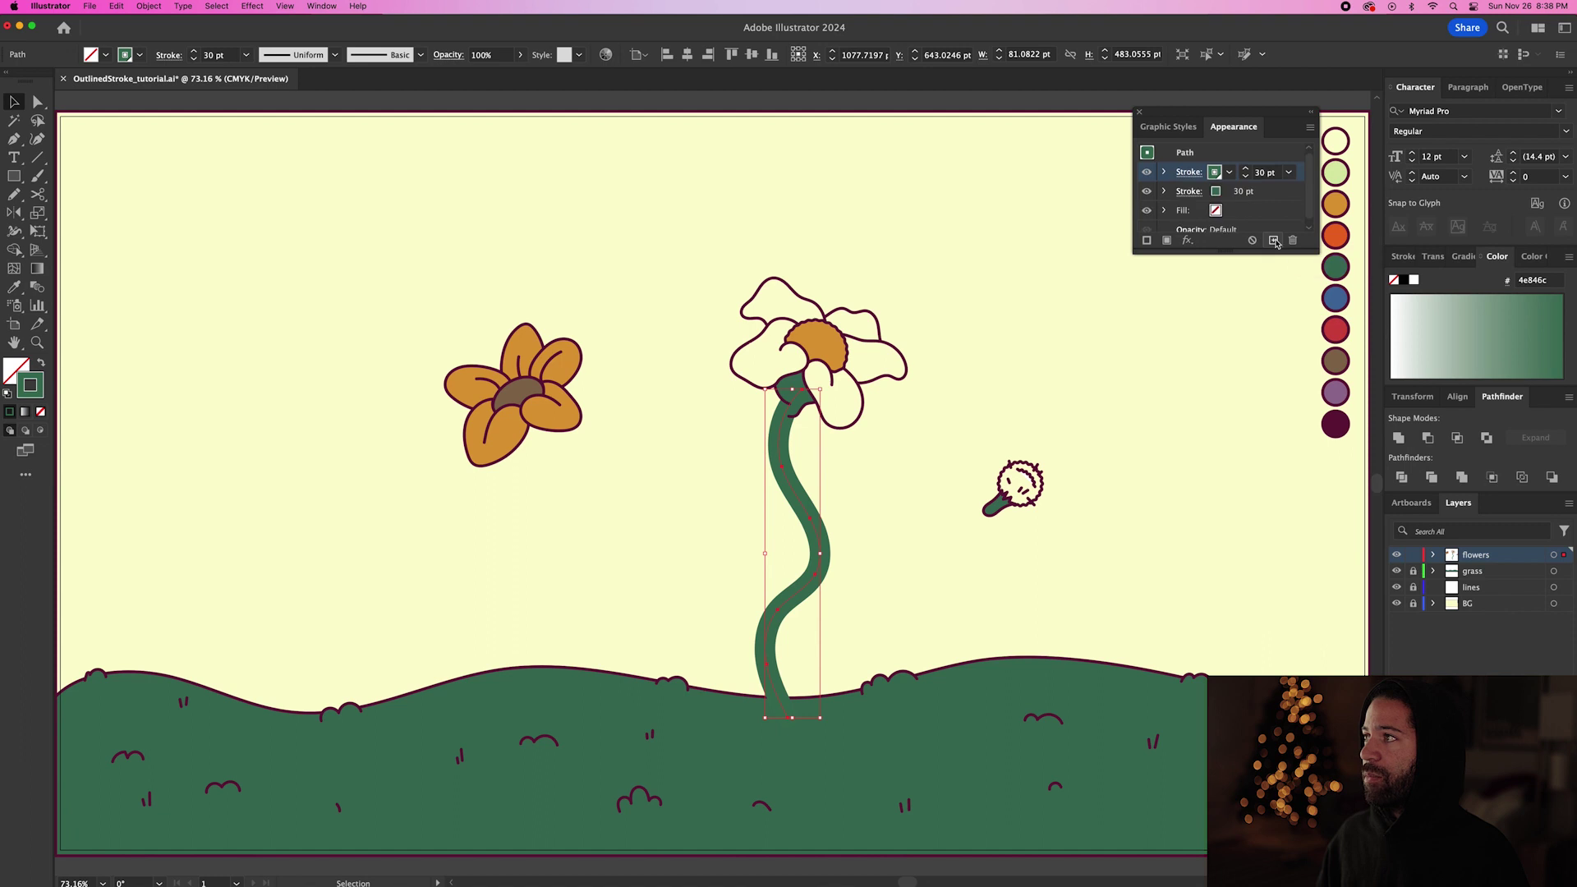
click(1279, 194)
click(1229, 191)
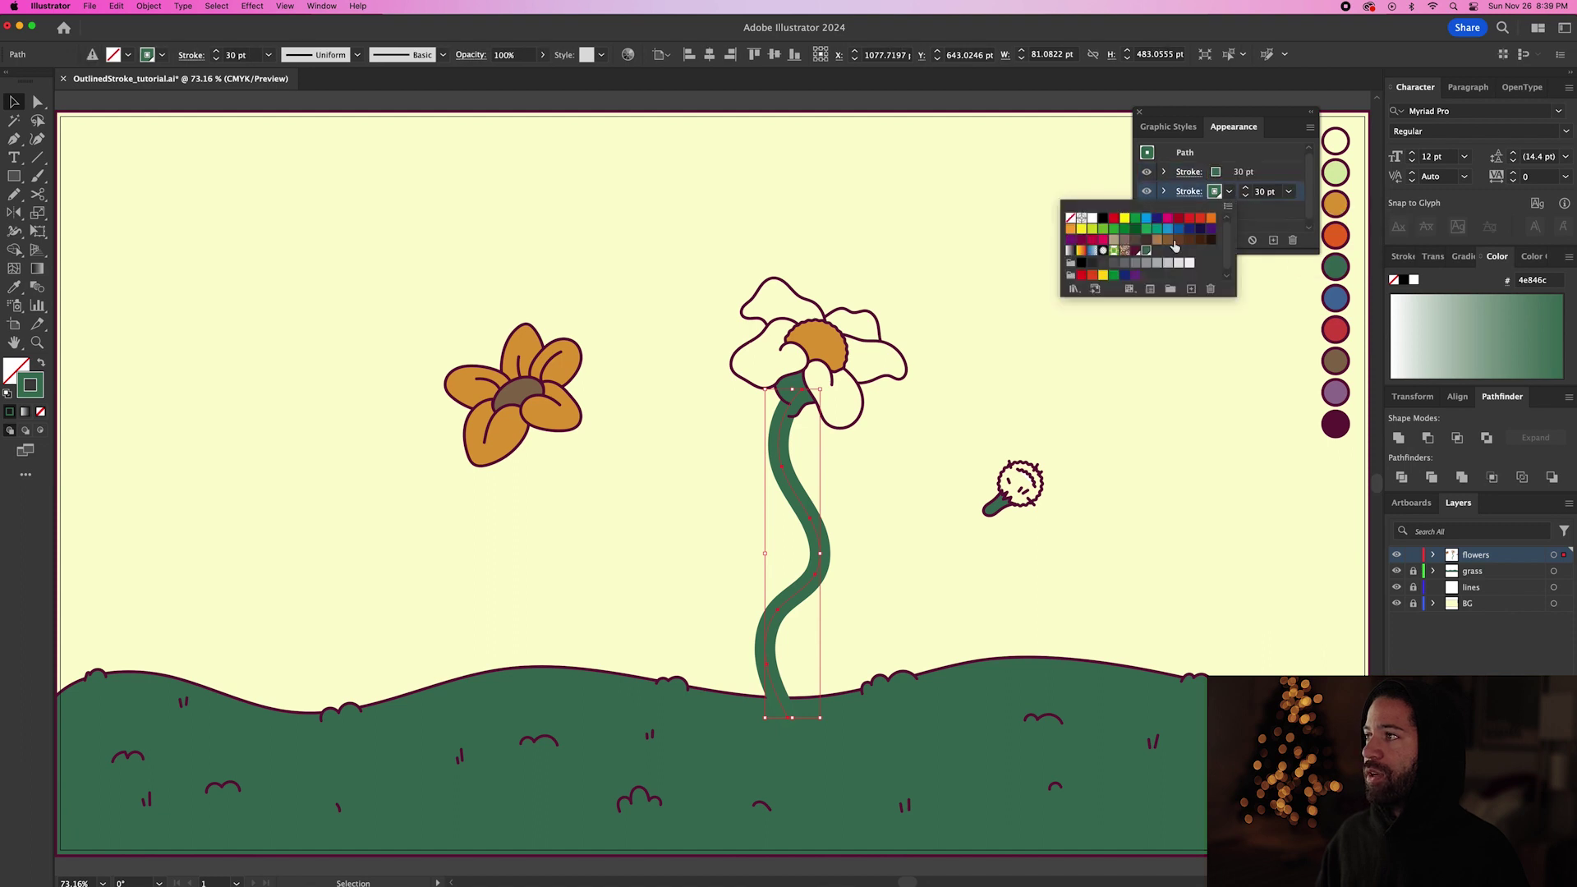
click(1136, 252)
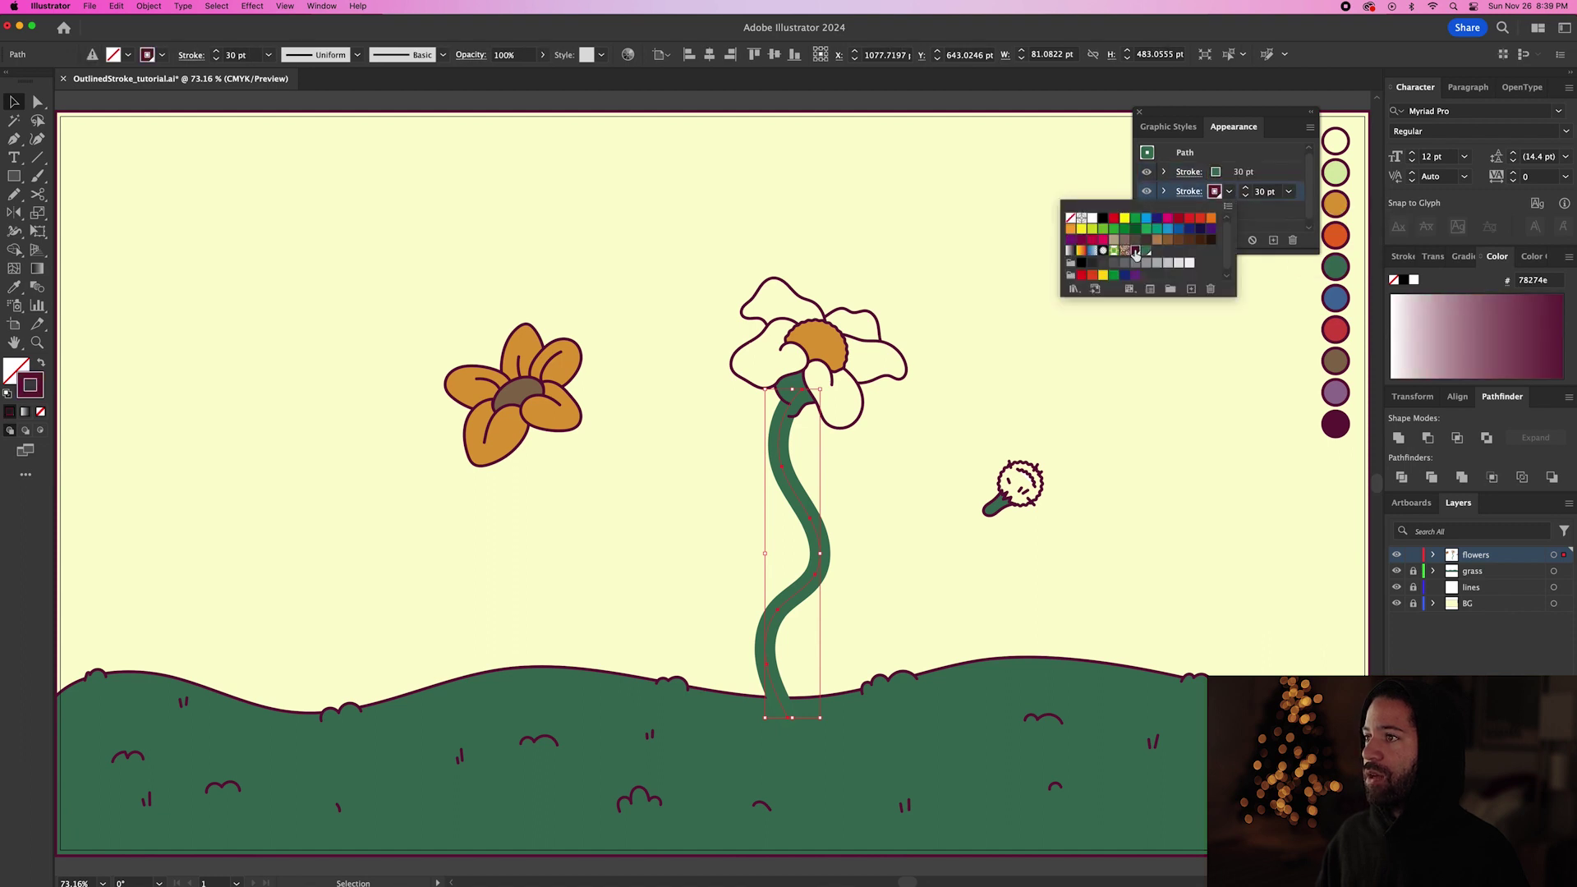
- Set the weight of the stem's lower maroon stroke to 38 pt
click(1244, 188)
click(1245, 188)
click(1246, 188)
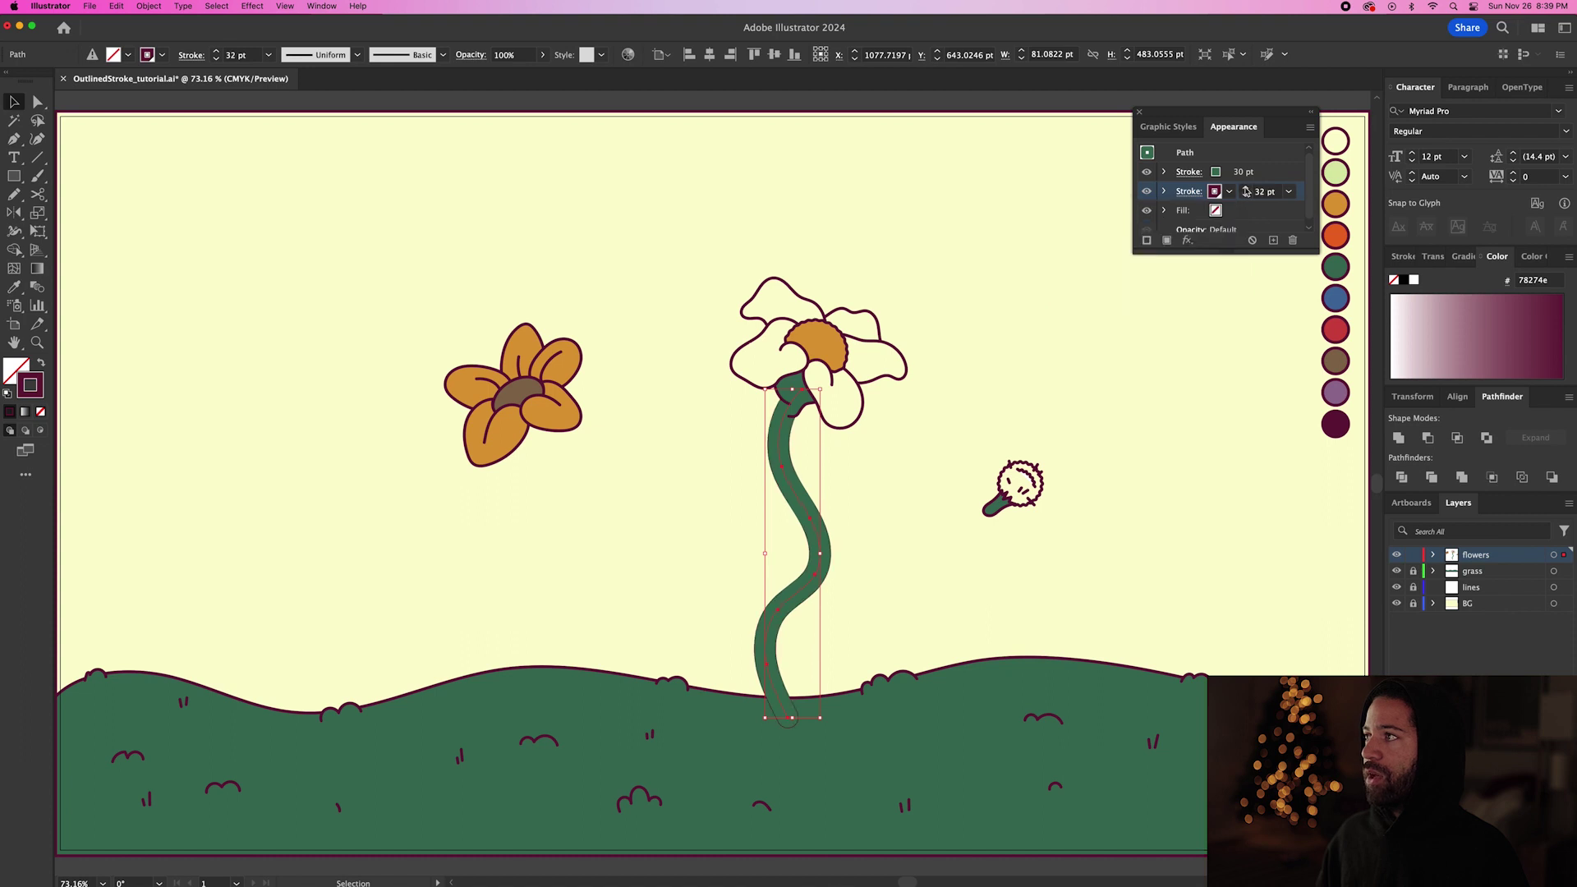
click(1245, 188)
click(1245, 188)
click(1246, 188)
click(1245, 188)
click(1246, 189)
click(1246, 189)
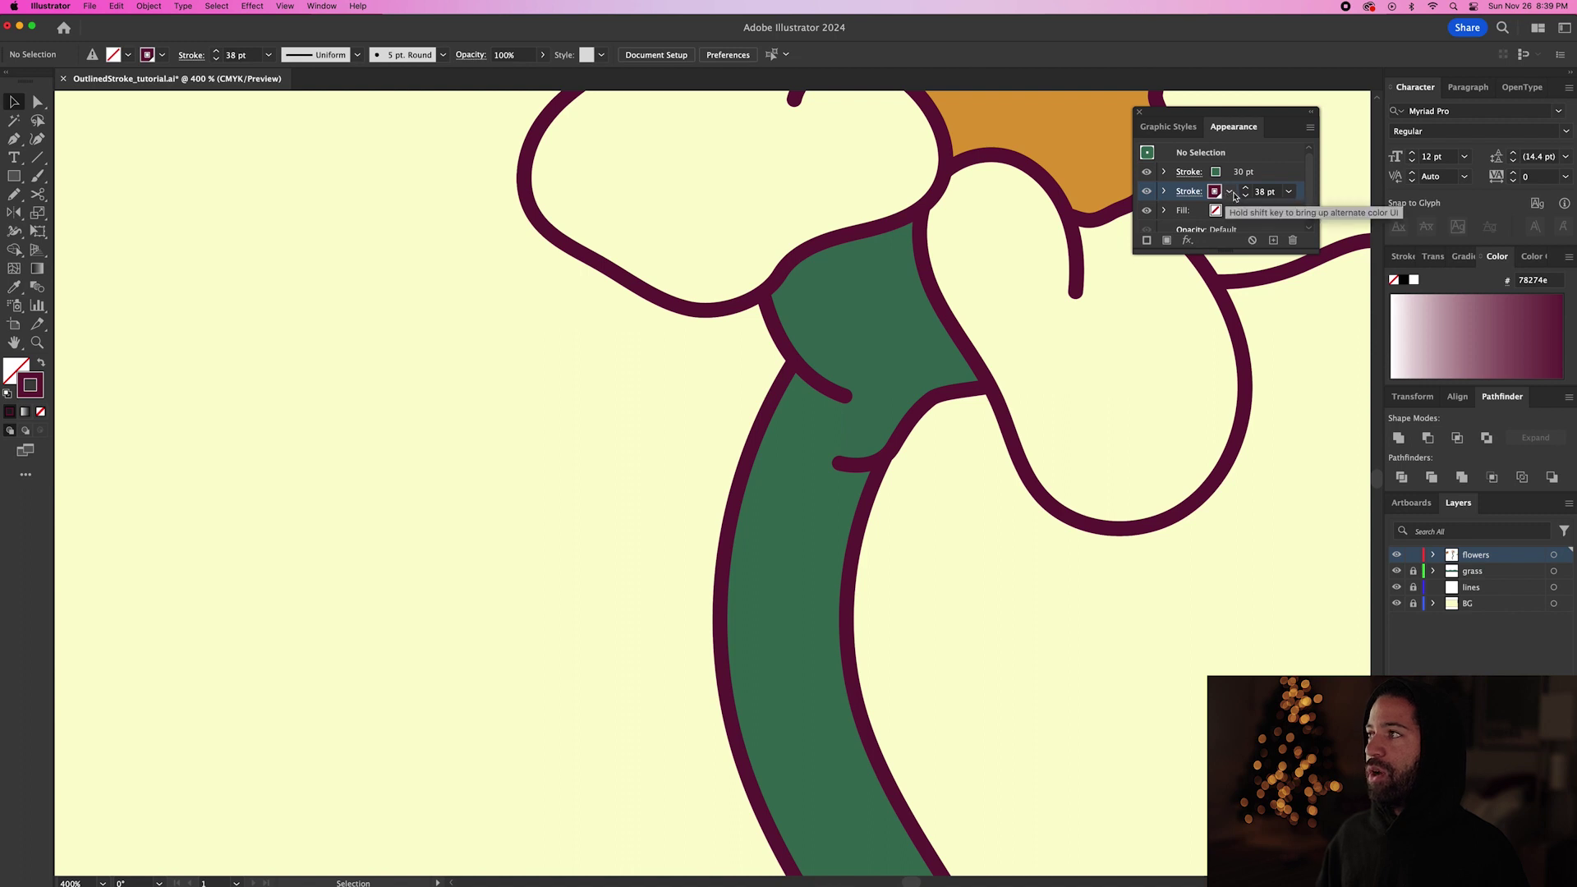
- Reduce the weight of the stem's lower maroon stroke to 35 pt
click(803, 524)
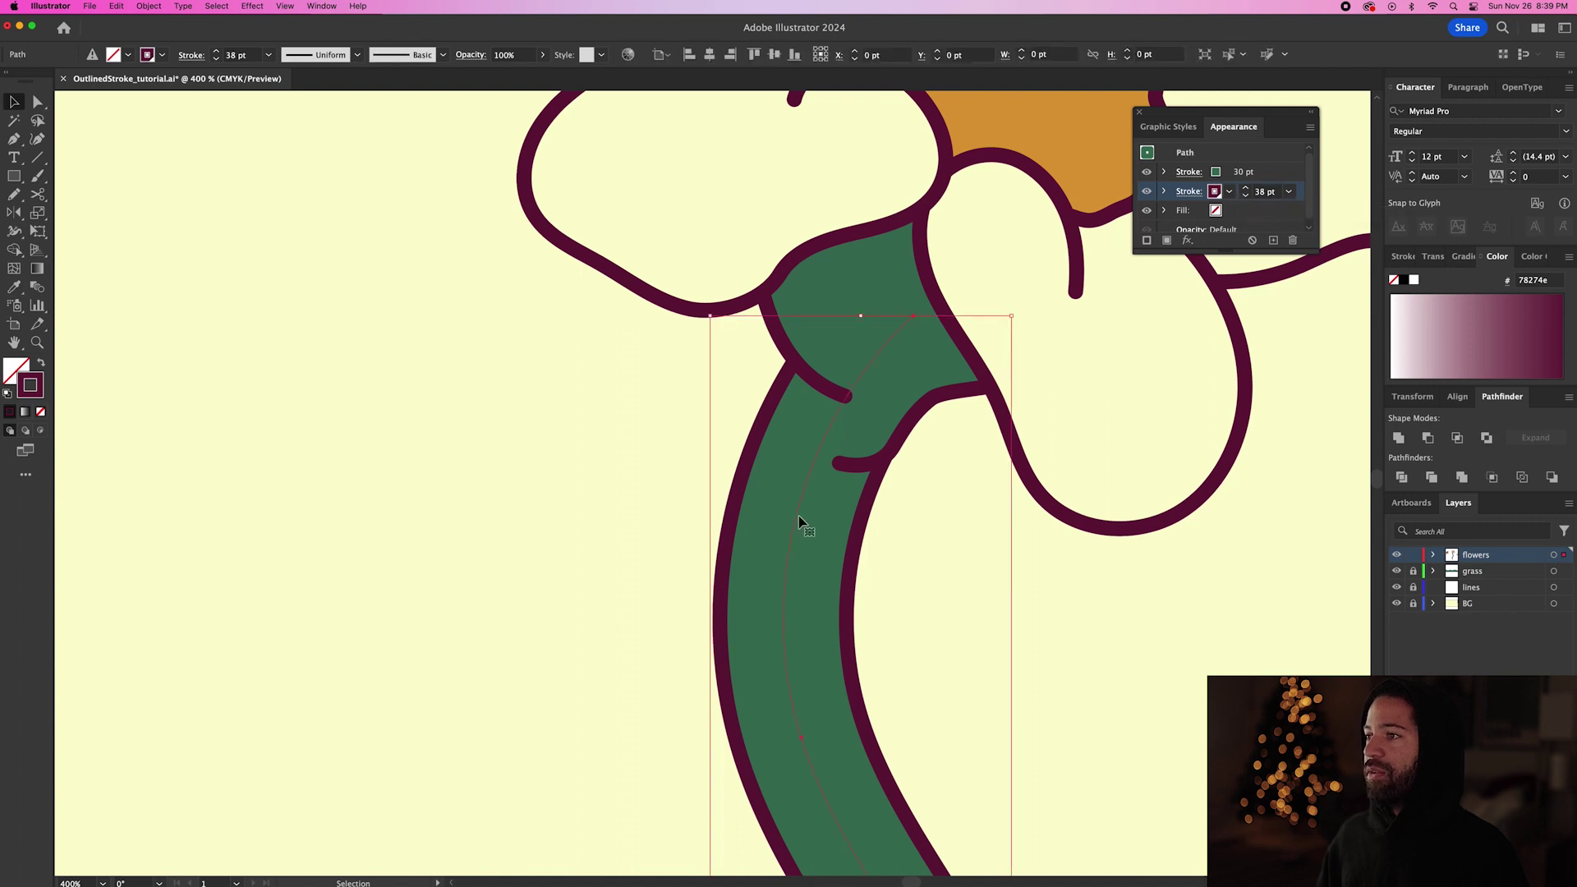
click(1246, 196)
click(1246, 197)
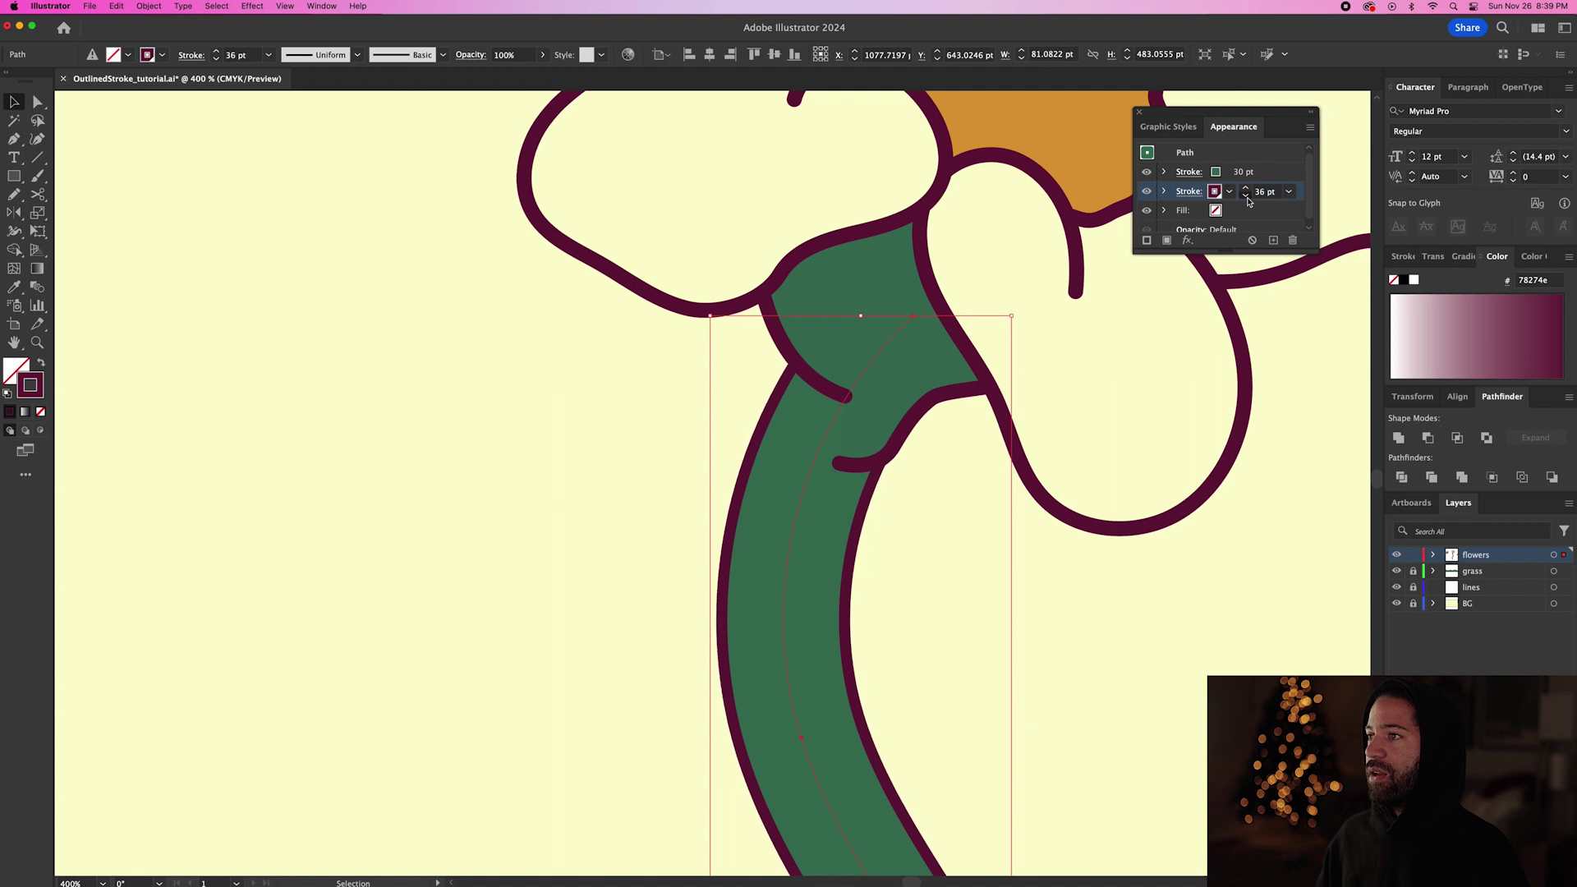
click(1246, 196)
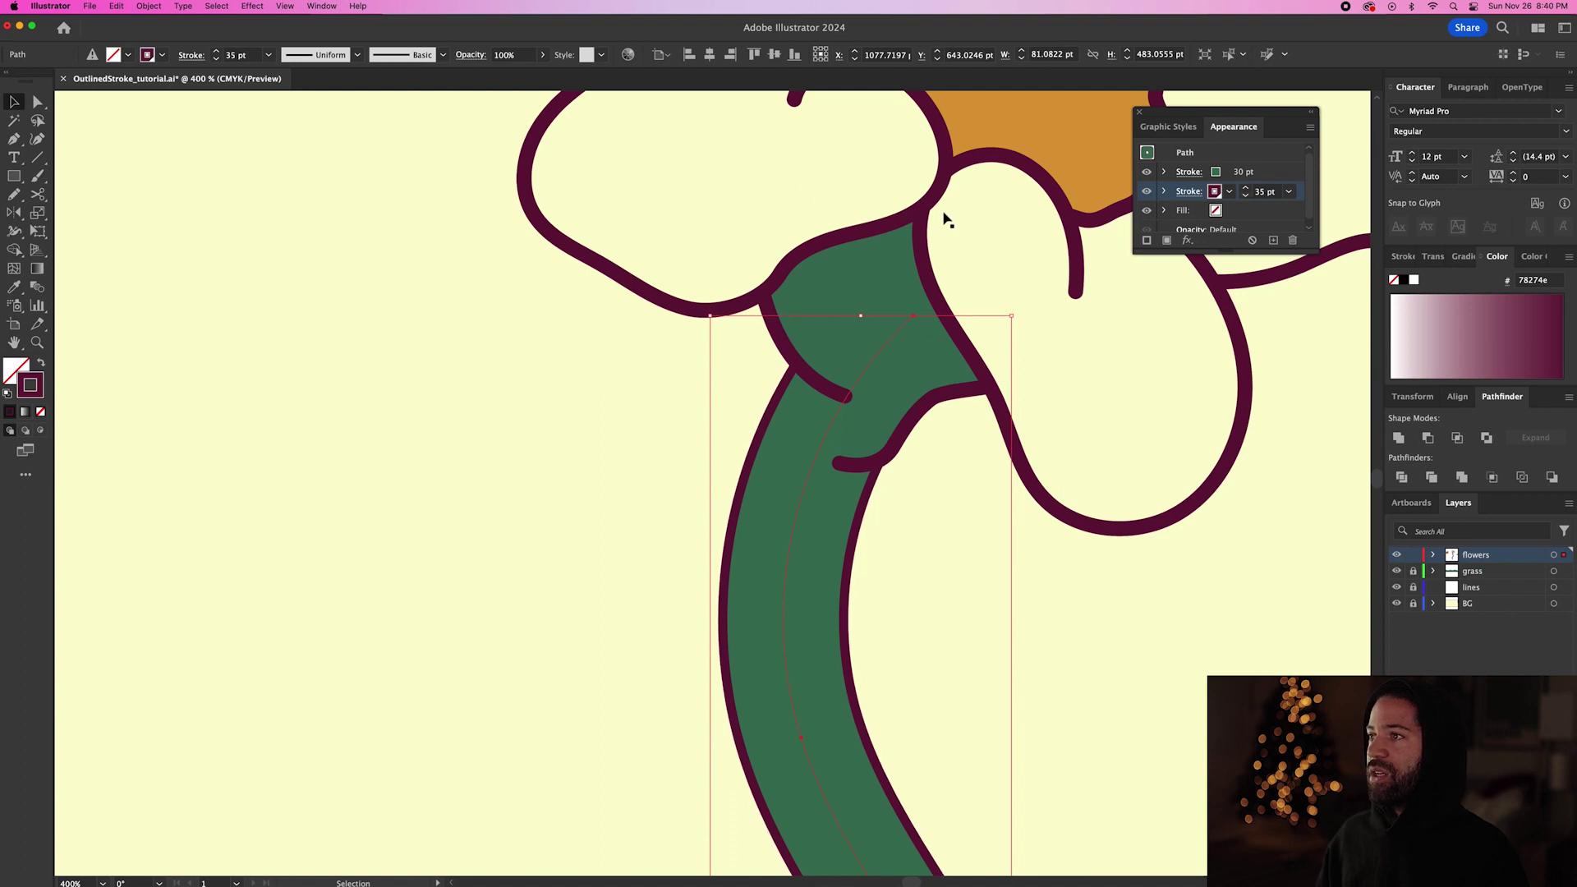
- Set the white flower stem's maroon stroke to 38 pt and reshape the stem's curve by moving its upper and middle anchor points
click(1246, 187)
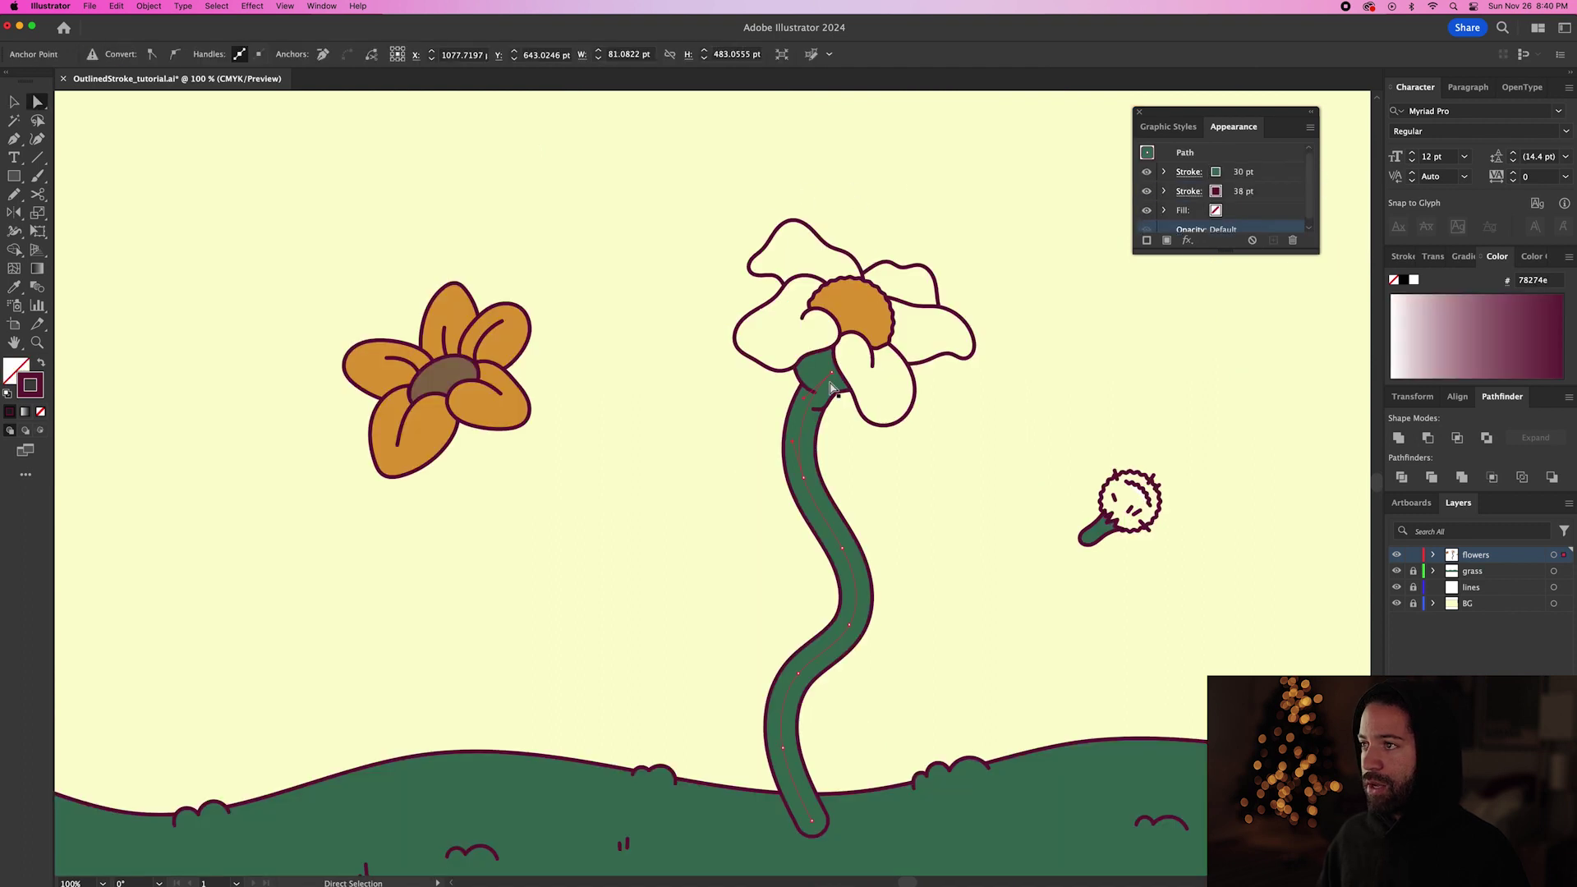
drag(831, 373, 828, 380)
click(829, 384)
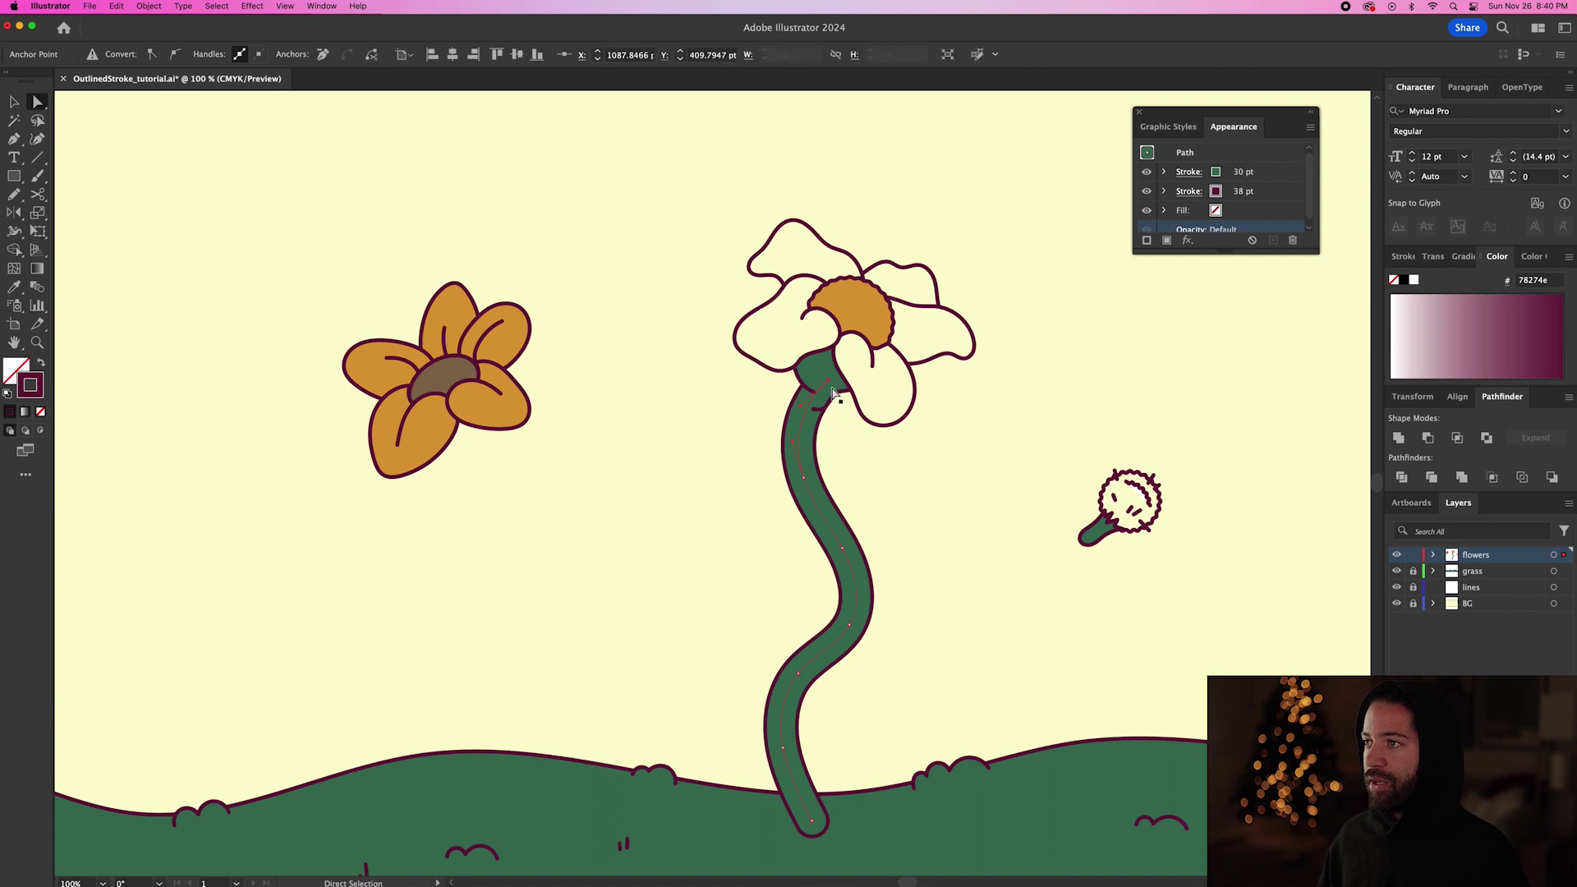
drag(807, 401, 805, 430)
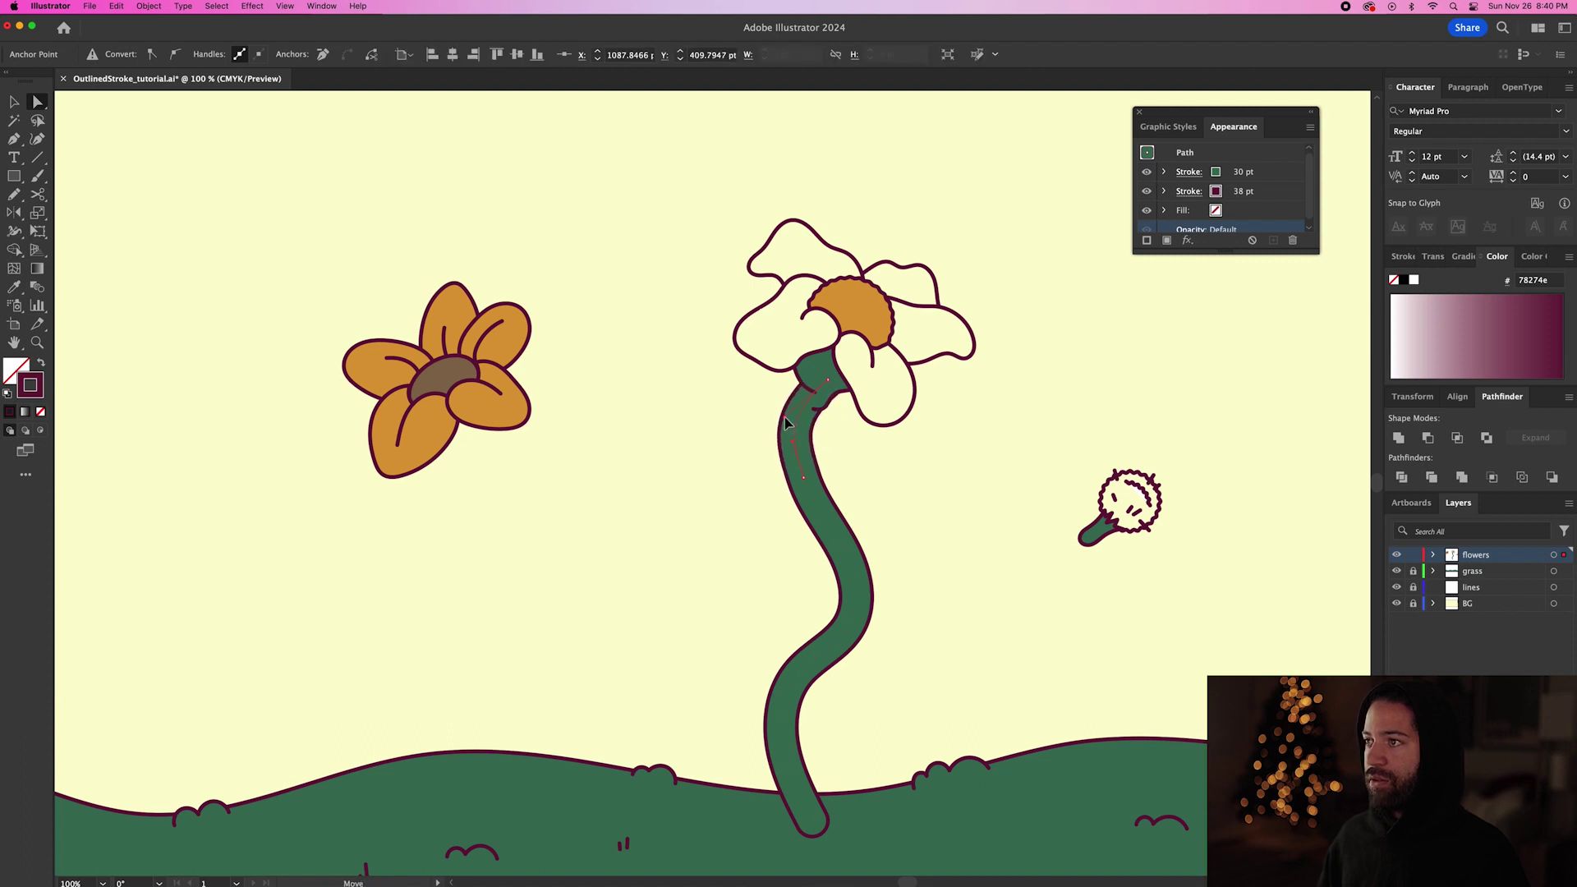
drag(801, 481, 784, 498)
key(plus)
click(807, 690)
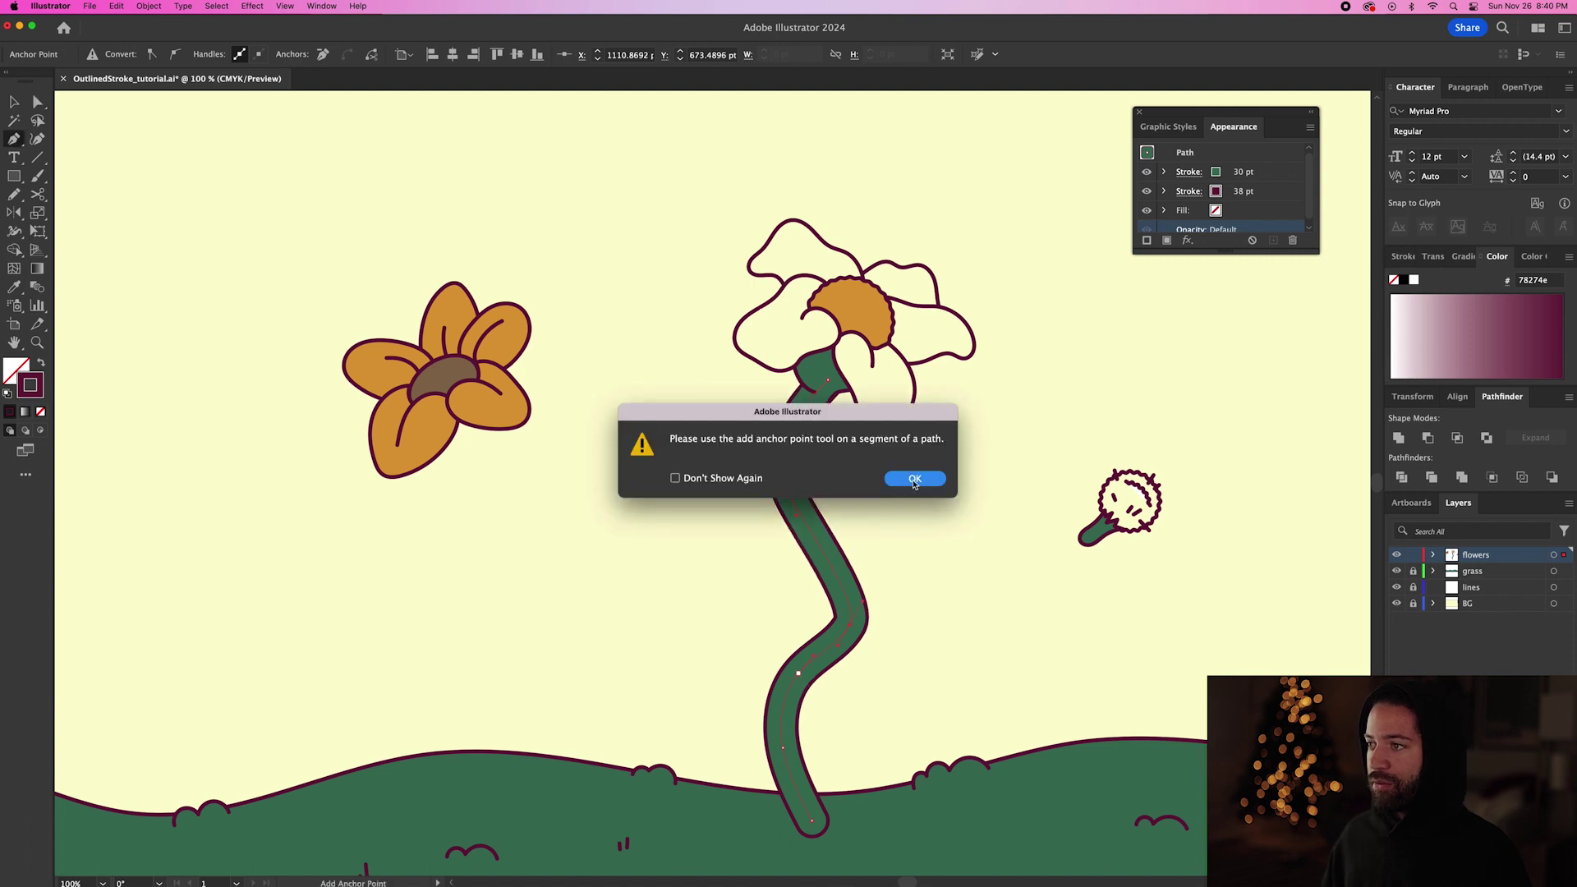
click(914, 480)
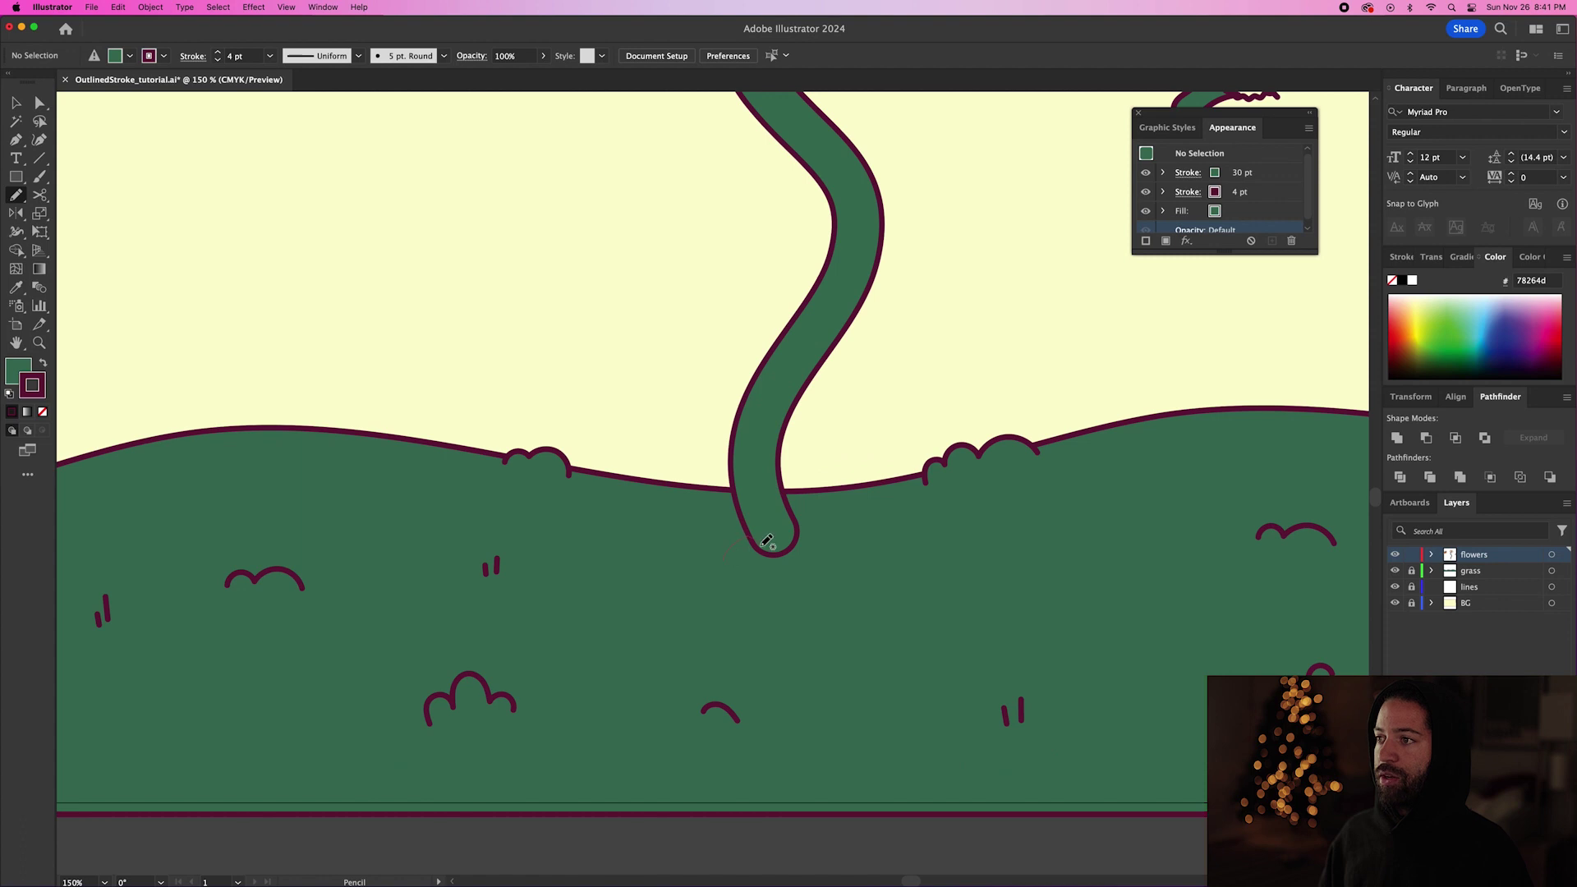
- Draw a bumpy grass mound over the white flower's stem base and pointed grass blades beside it, filled green with a 4 pt maroon outline
mouse_move(778, 540)
mouse_down()
mouse_move(818, 551)
mouse_move(812, 454)
mouse_move(802, 553)
mouse_move(831, 548)
mouse_up()
key(super+shift+a)
key(super+shift+a)
key(super+shift+a)
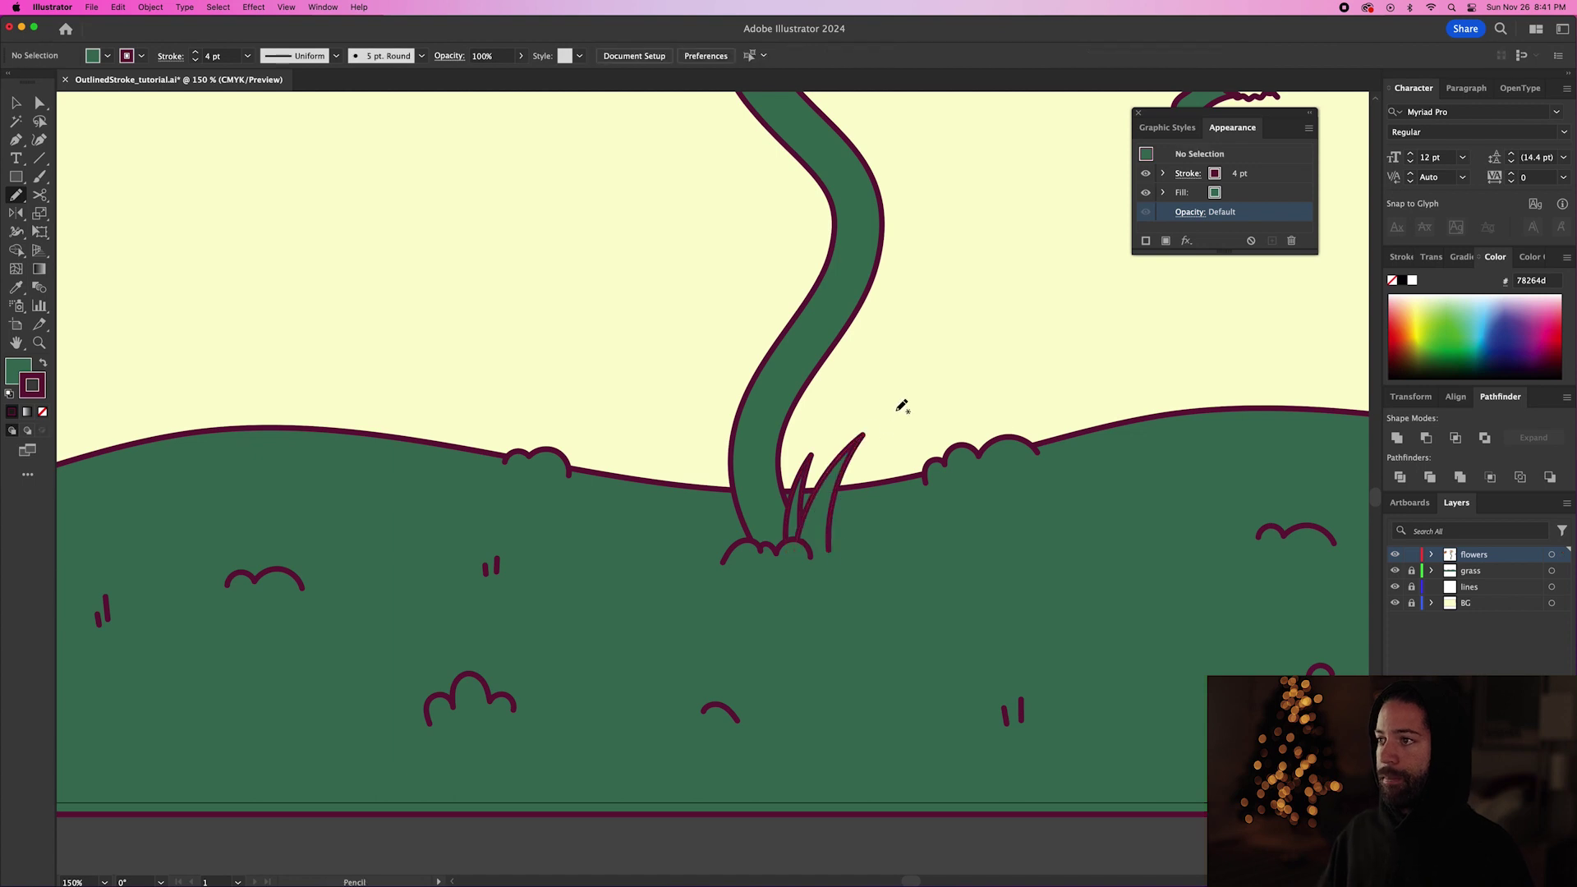
- Draw a green leaf with a maroon outline and a vein line growing left from the upper part of the white flower's stem
key(v)
key(super+minus)
key(super+minus)
drag(809, 433, 900, 413)
key(super+equal)
key(super+equal)
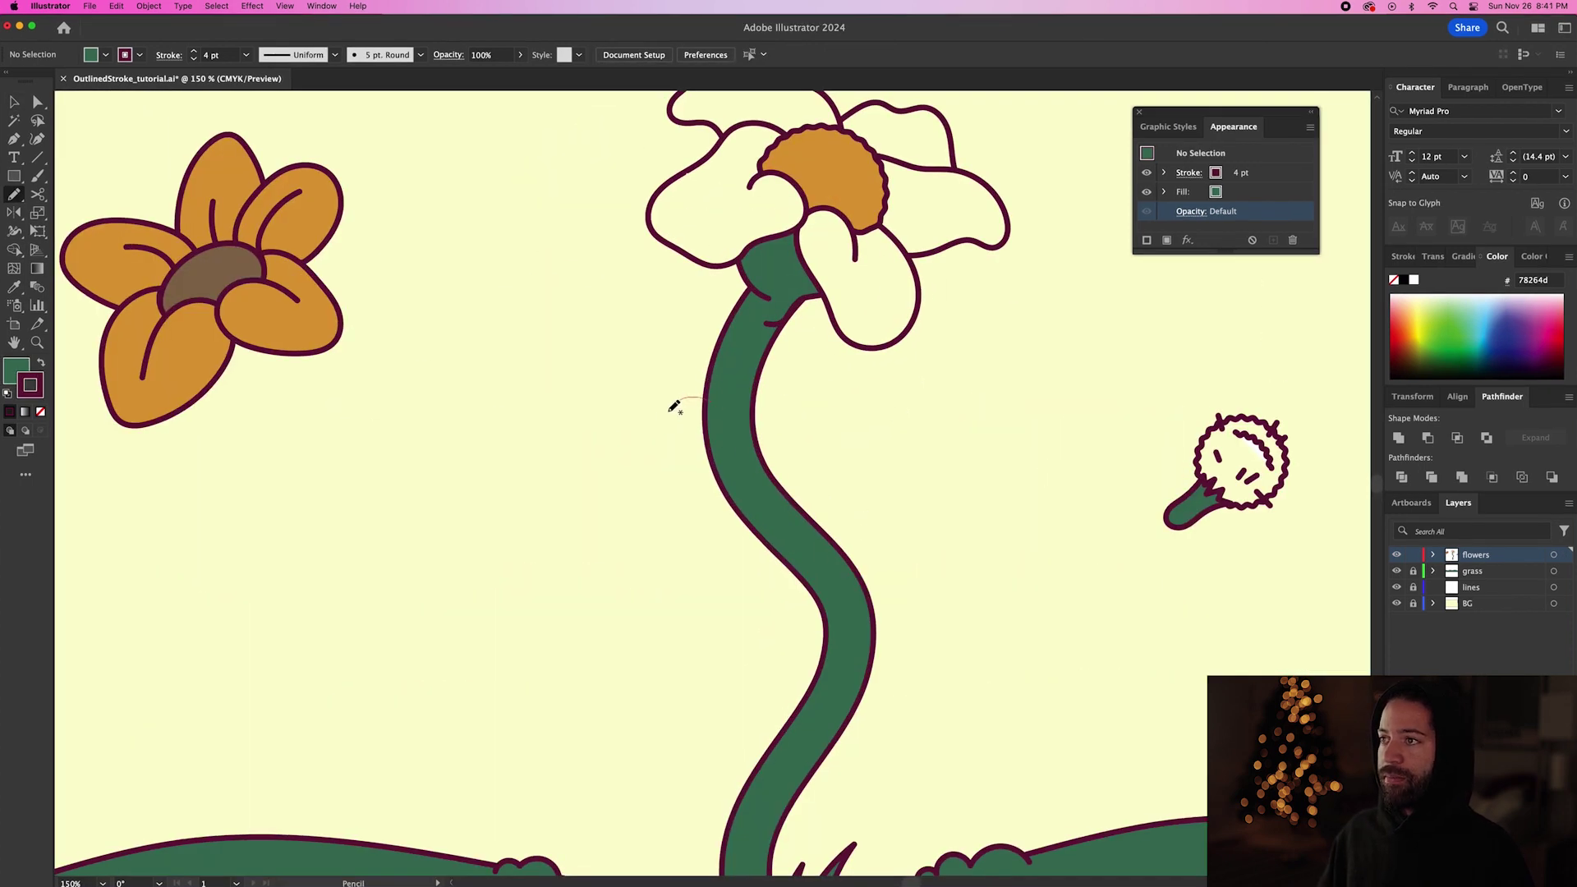
mouse_move(673, 406)
mouse_down()
mouse_move(627, 425)
mouse_move(583, 506)
mouse_move(627, 509)
mouse_move(688, 469)
mouse_move(626, 462)
mouse_move(602, 502)
mouse_up()
key(super+shift+a)
- Draw a second outlined green leaf with a wavy vein growing right from the middle of the white flower's stem
key(super+shift+a)
mouse_move(784, 497)
mouse_down()
mouse_move(890, 484)
mouse_move(946, 514)
mouse_move(918, 544)
mouse_move(852, 545)
mouse_move(866, 500)
mouse_move(967, 516)
mouse_up()
key(super+shift+a)
scroll(812, 515, up, 1)
key(super+shift+a)
key(super+0)
key(v)
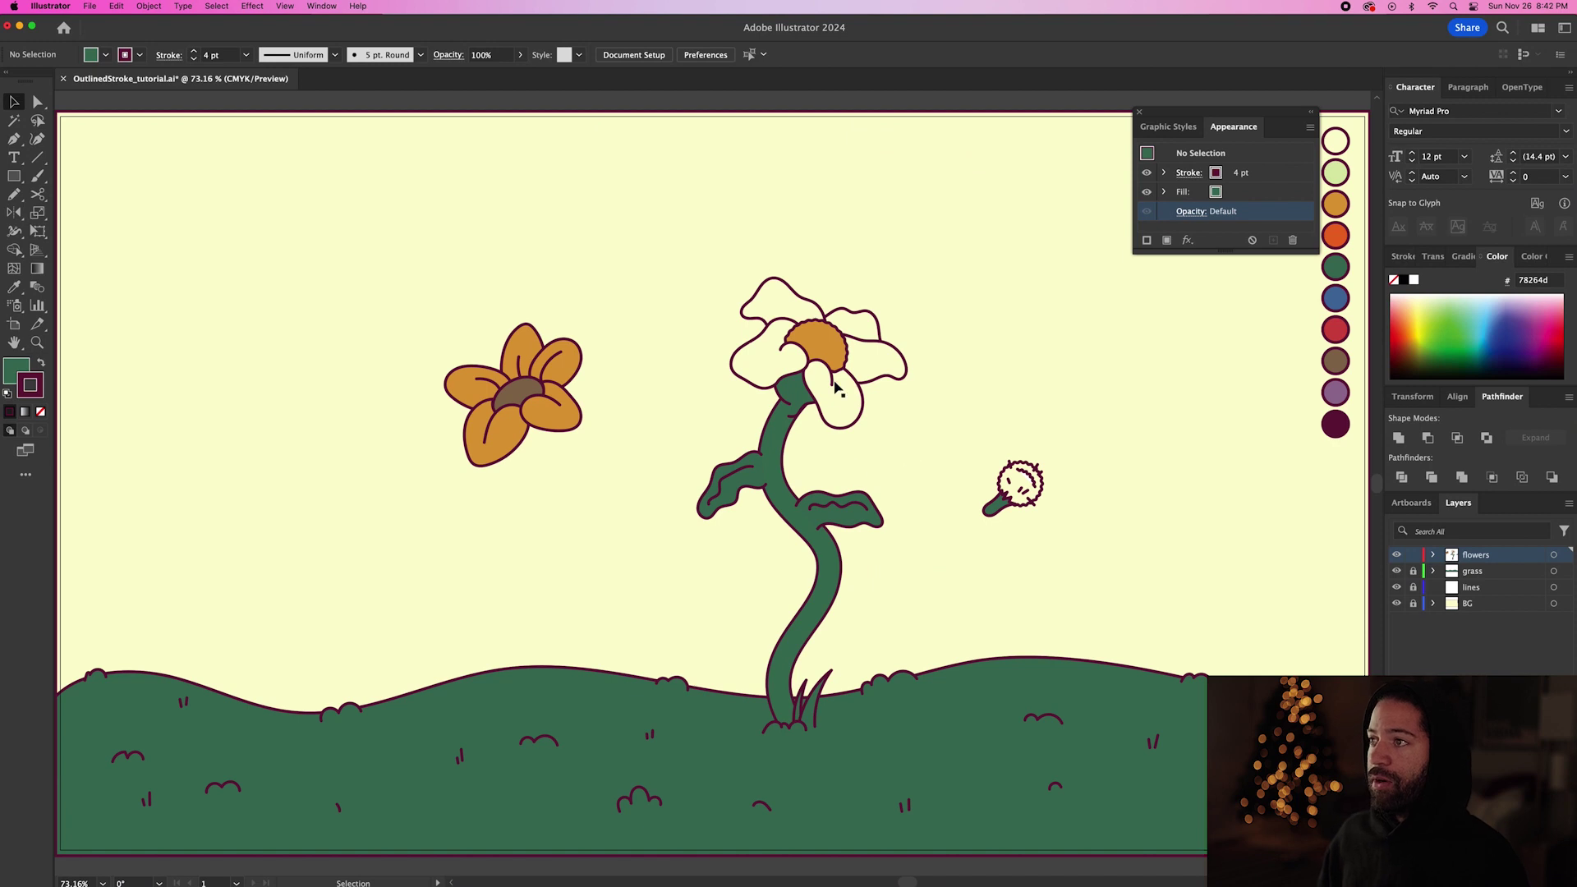
- Duplicate the white flower's stem under the orange flower and move its anchor points so it meets the flower head
click(785, 499)
alt+drag(778, 489, 551, 490)
key(a)
drag(570, 397, 534, 449)
drag(557, 500, 558, 508)
drag(589, 570, 580, 598)
key(p)
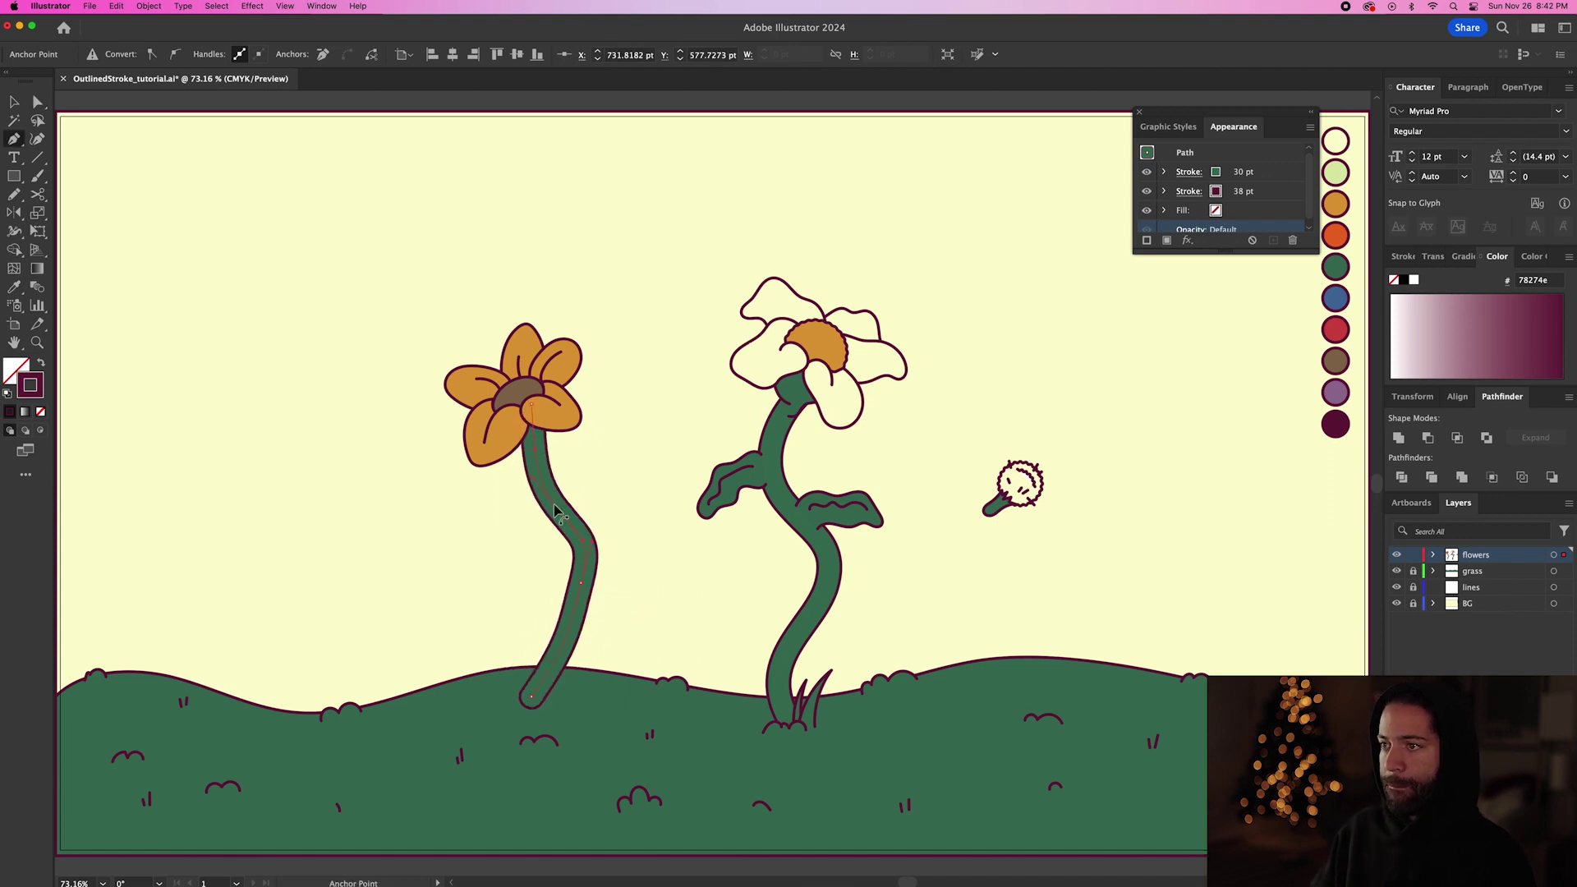
- Reshape the orange flower's stem into a gentle S-curve ending in the grass by moving its anchor points and handles
key(a)
drag(581, 598, 539, 601)
drag(529, 698, 545, 702)
drag(578, 646, 564, 641)
drag(558, 510, 549, 491)
drag(539, 600, 532, 594)
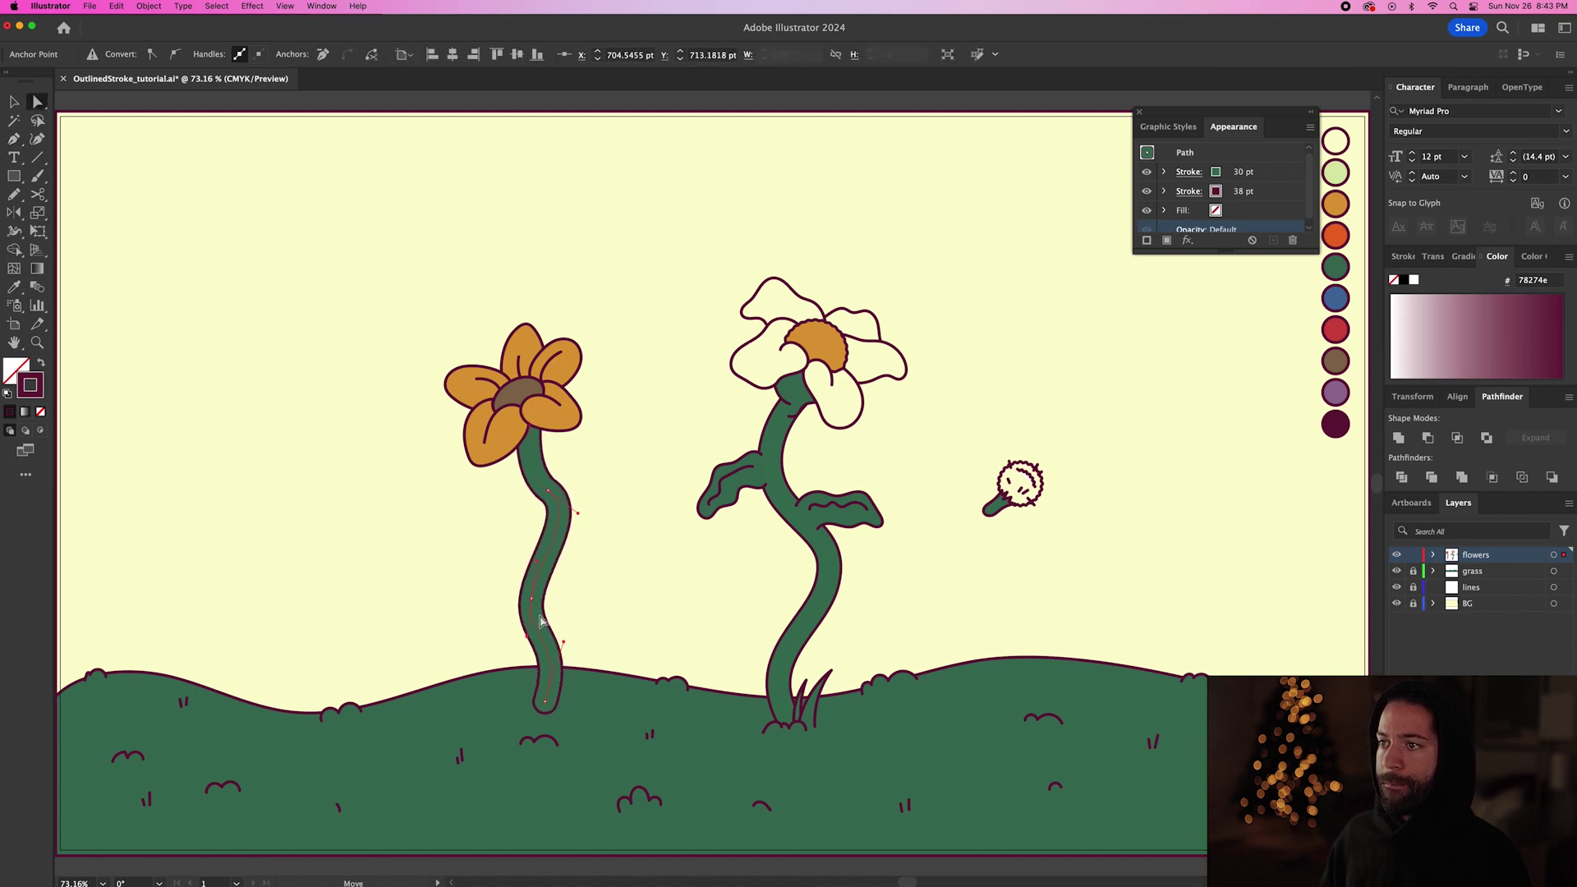
drag(545, 703, 553, 695)
click(613, 552)
- Set the orange flower stem's upper green stroke weight to 20 pt
key(v)
click(560, 512)
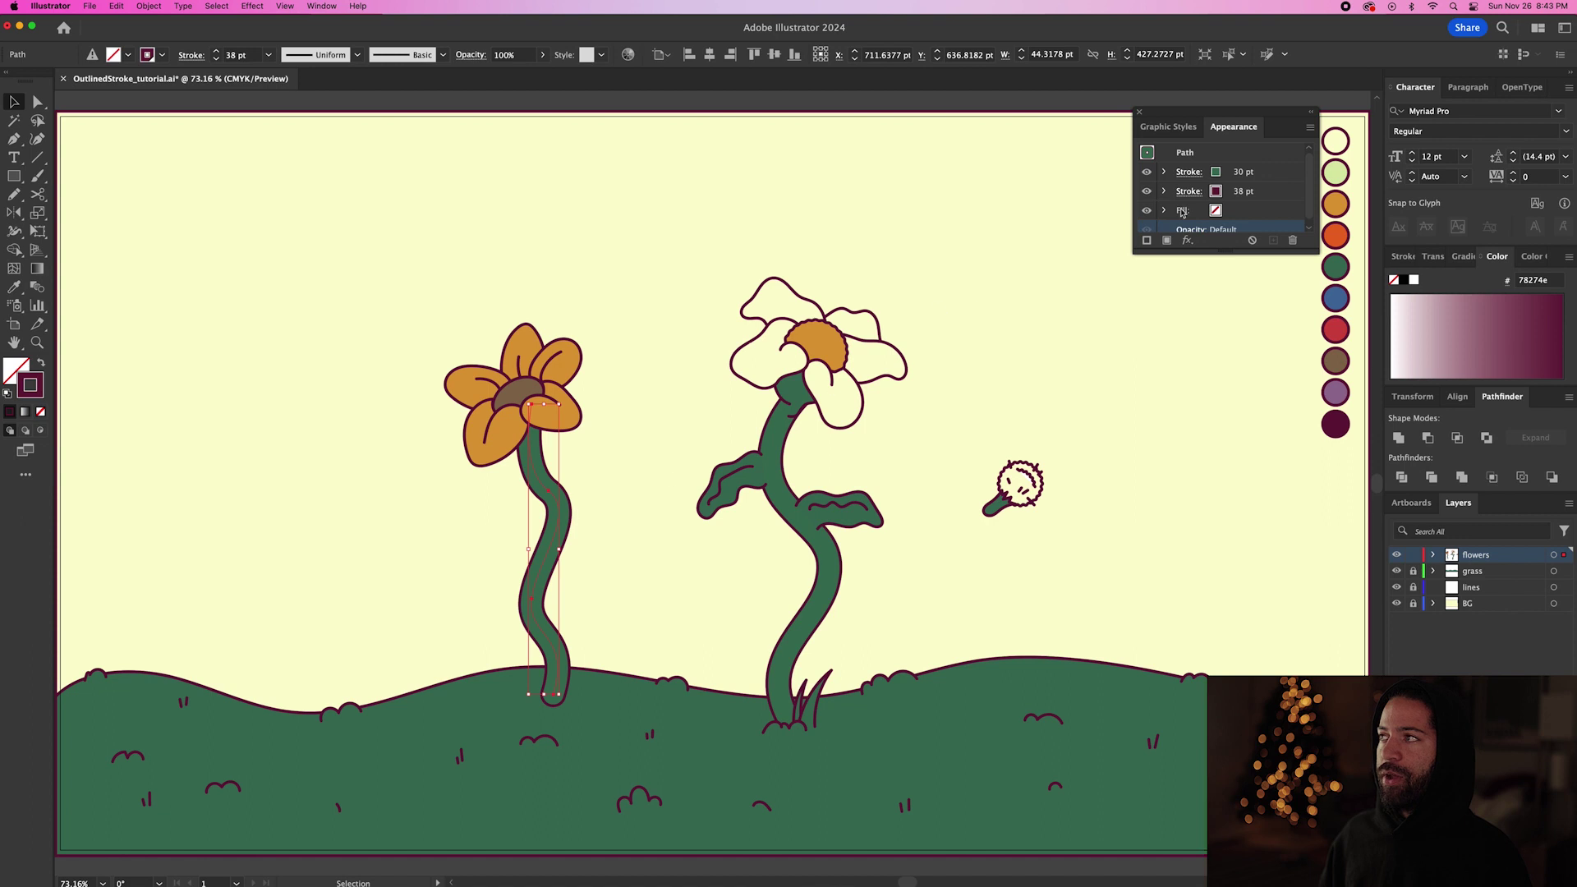
click(1247, 174)
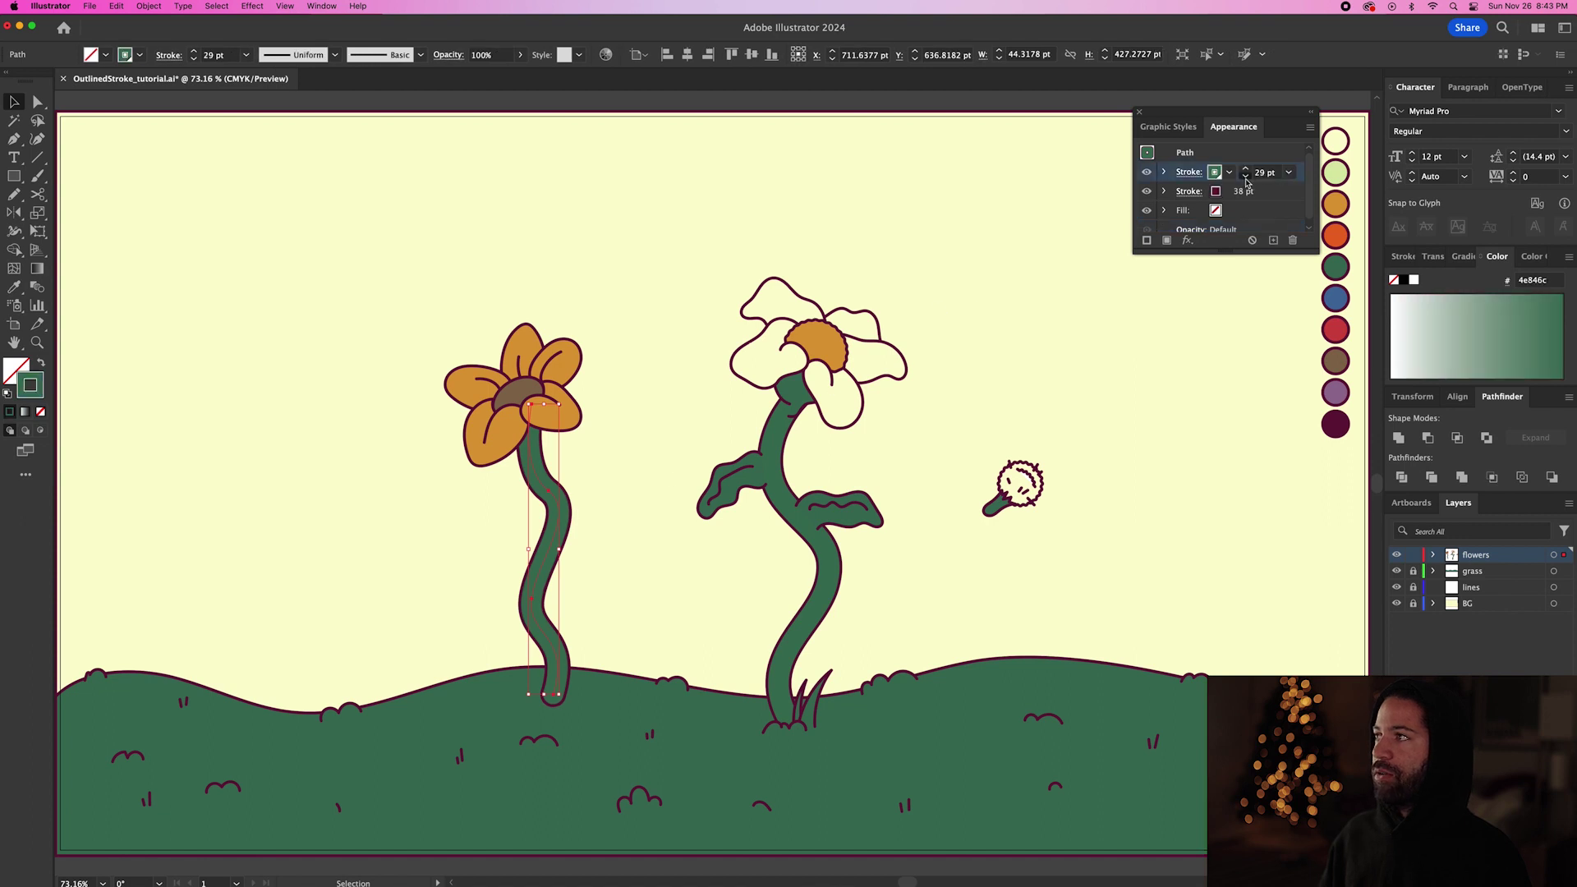
click(1246, 177)
click(1246, 178)
click(1246, 178)
click(1246, 179)
click(1246, 179)
click(1246, 179)
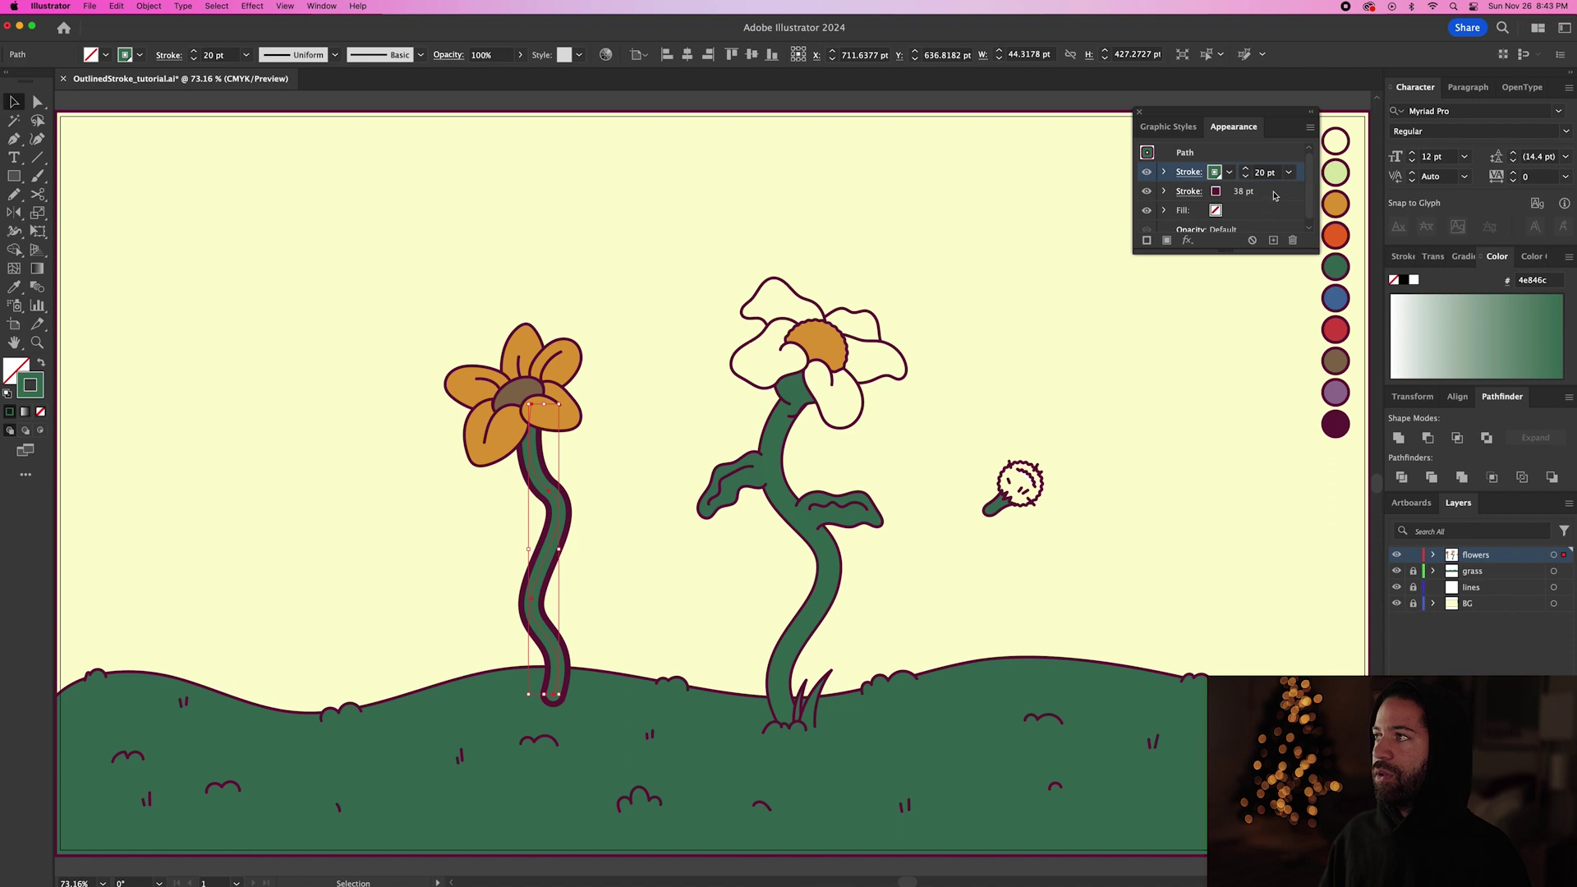
- Reduce the orange flower stem's lower maroon stroke to a thin outline matching the other stem and deselect the path
click(1274, 195)
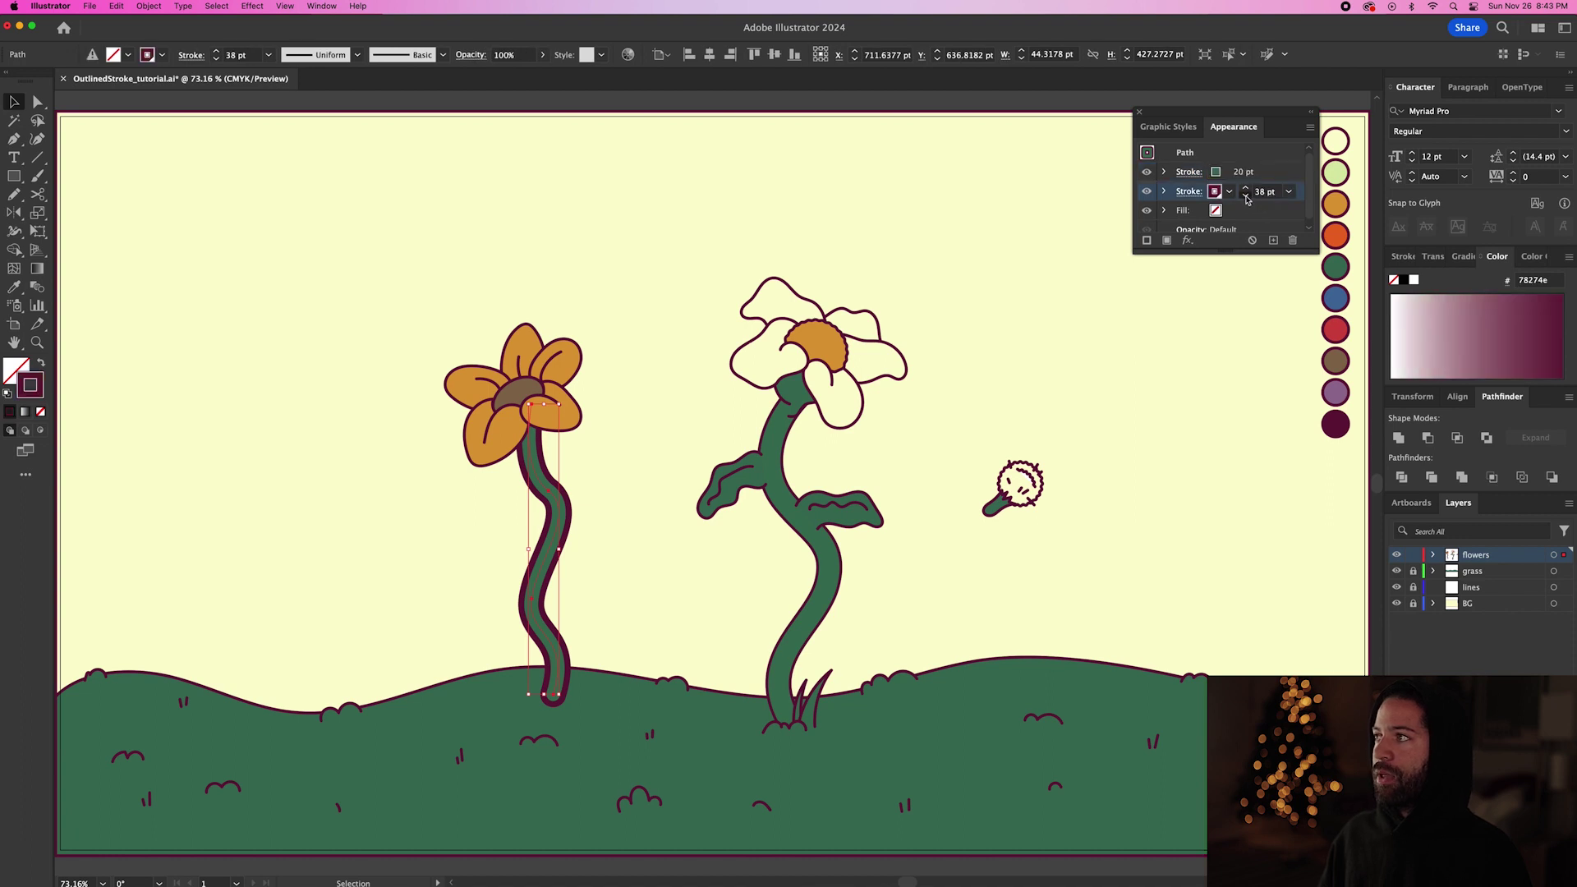
click(1247, 197)
click(1246, 197)
click(1247, 197)
click(1246, 197)
click(1246, 197)
click(1246, 197)
click(1246, 197)
click(1246, 197)
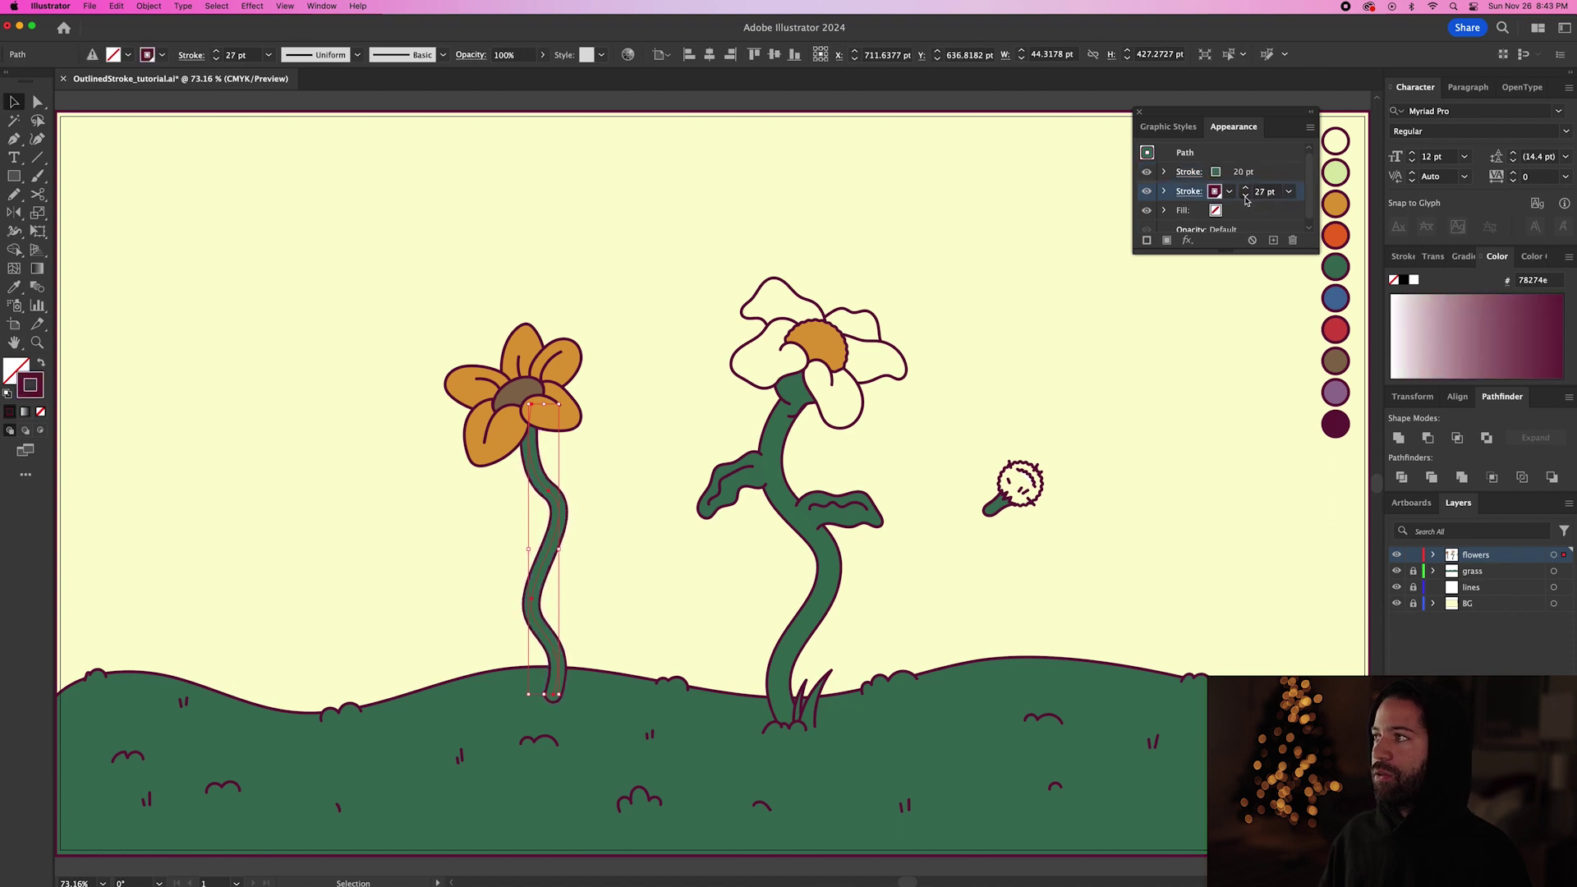
click(1246, 187)
click(1048, 221)
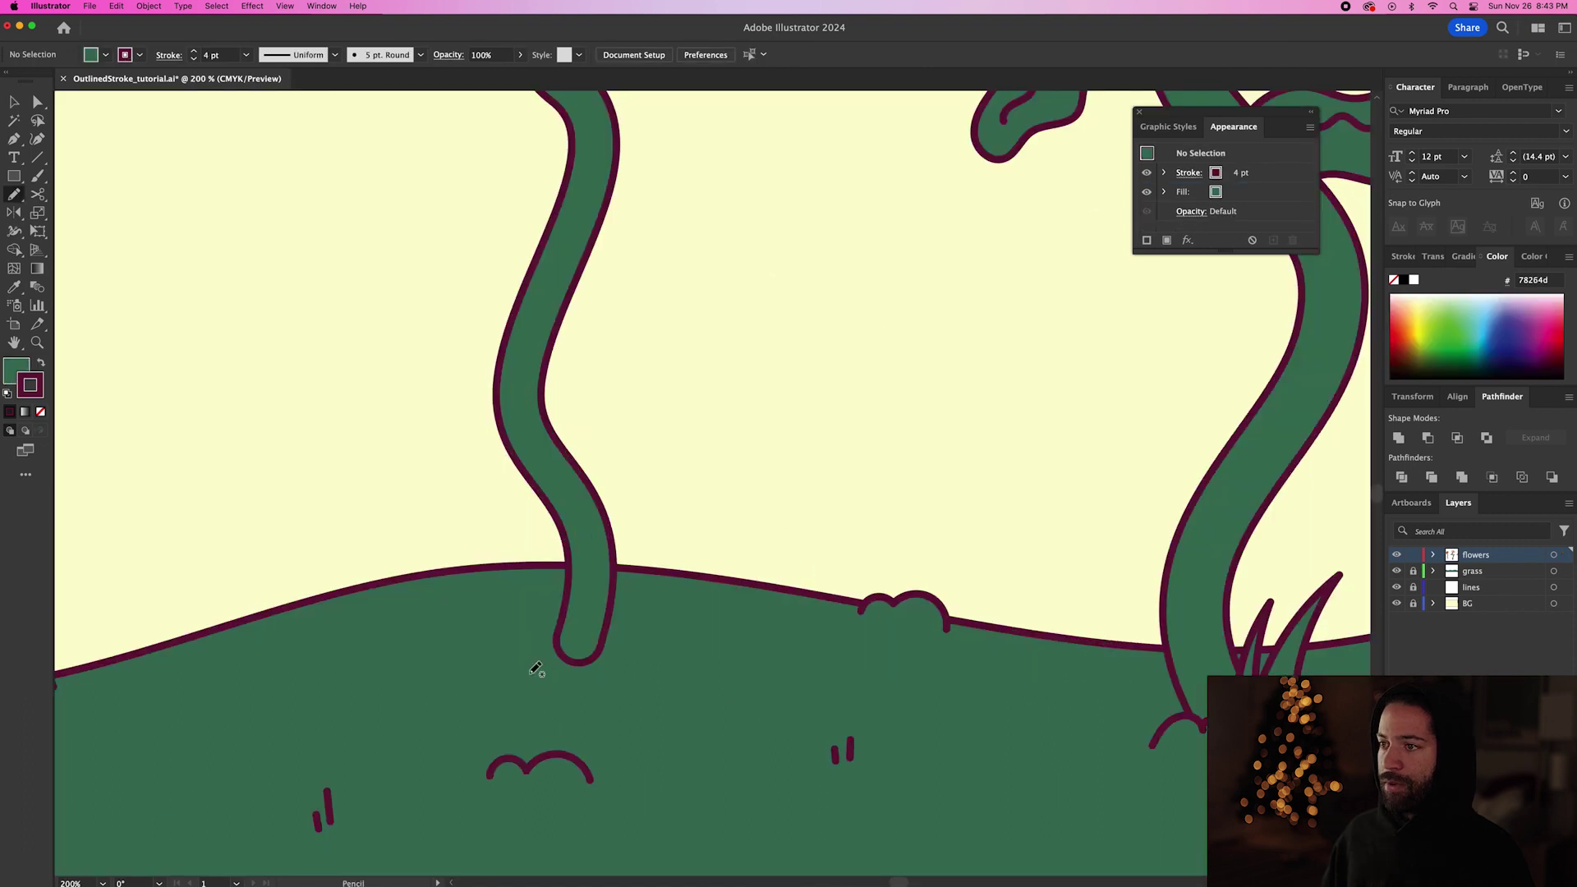
- Draw outlined green grass tufts over the base of the orange flower's stem and a low mound on their left
mouse_move(564, 637)
mouse_down()
mouse_move(628, 628)
mouse_move(622, 672)
mouse_up()
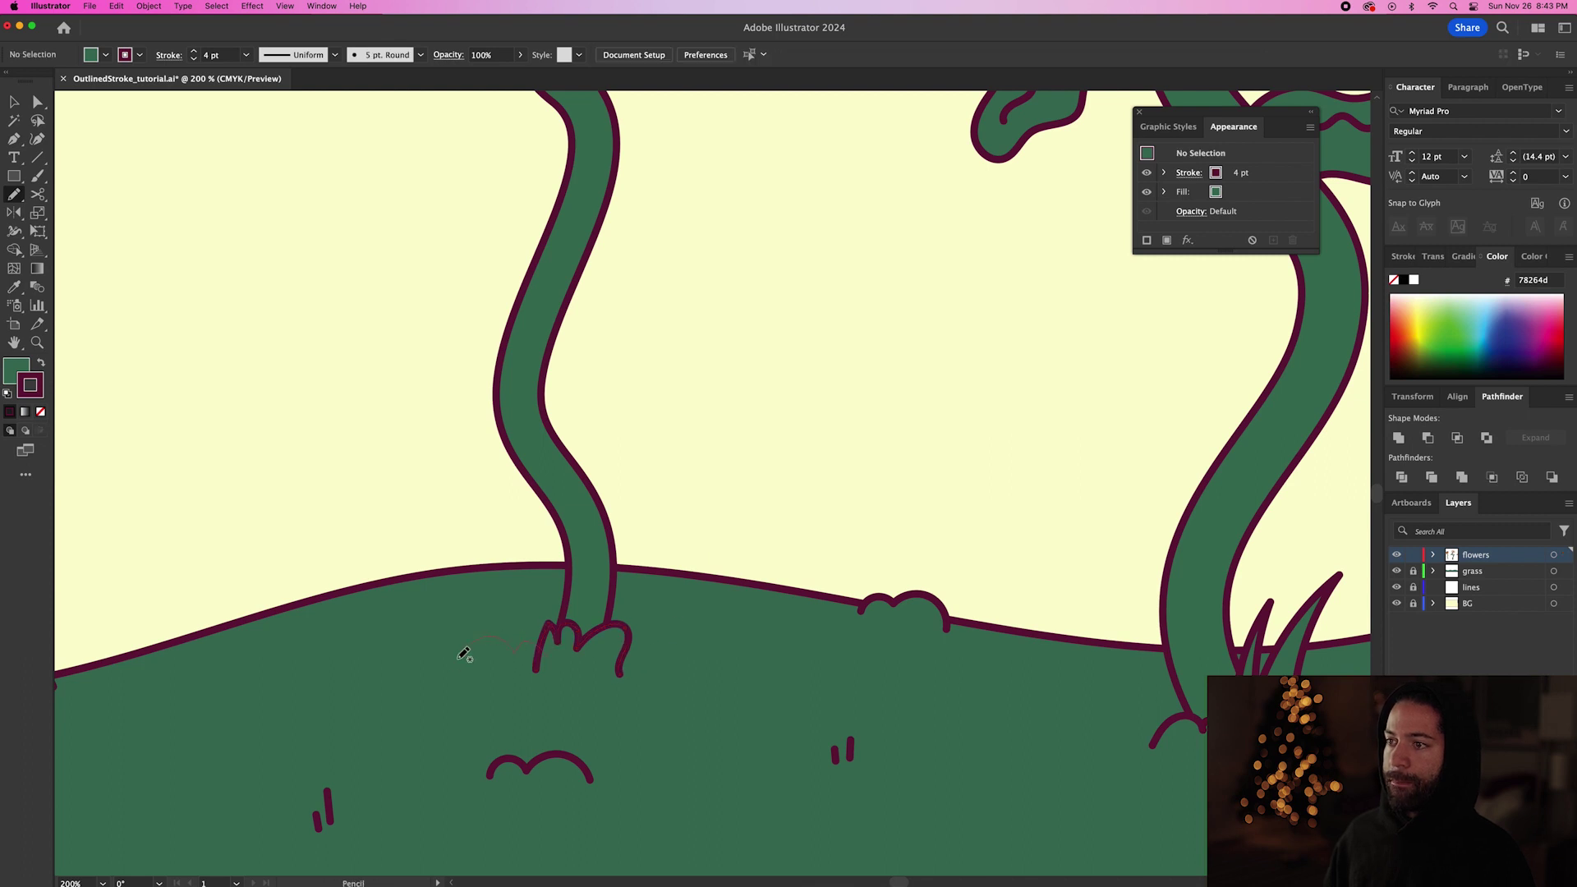
drag(464, 655, 450, 667)
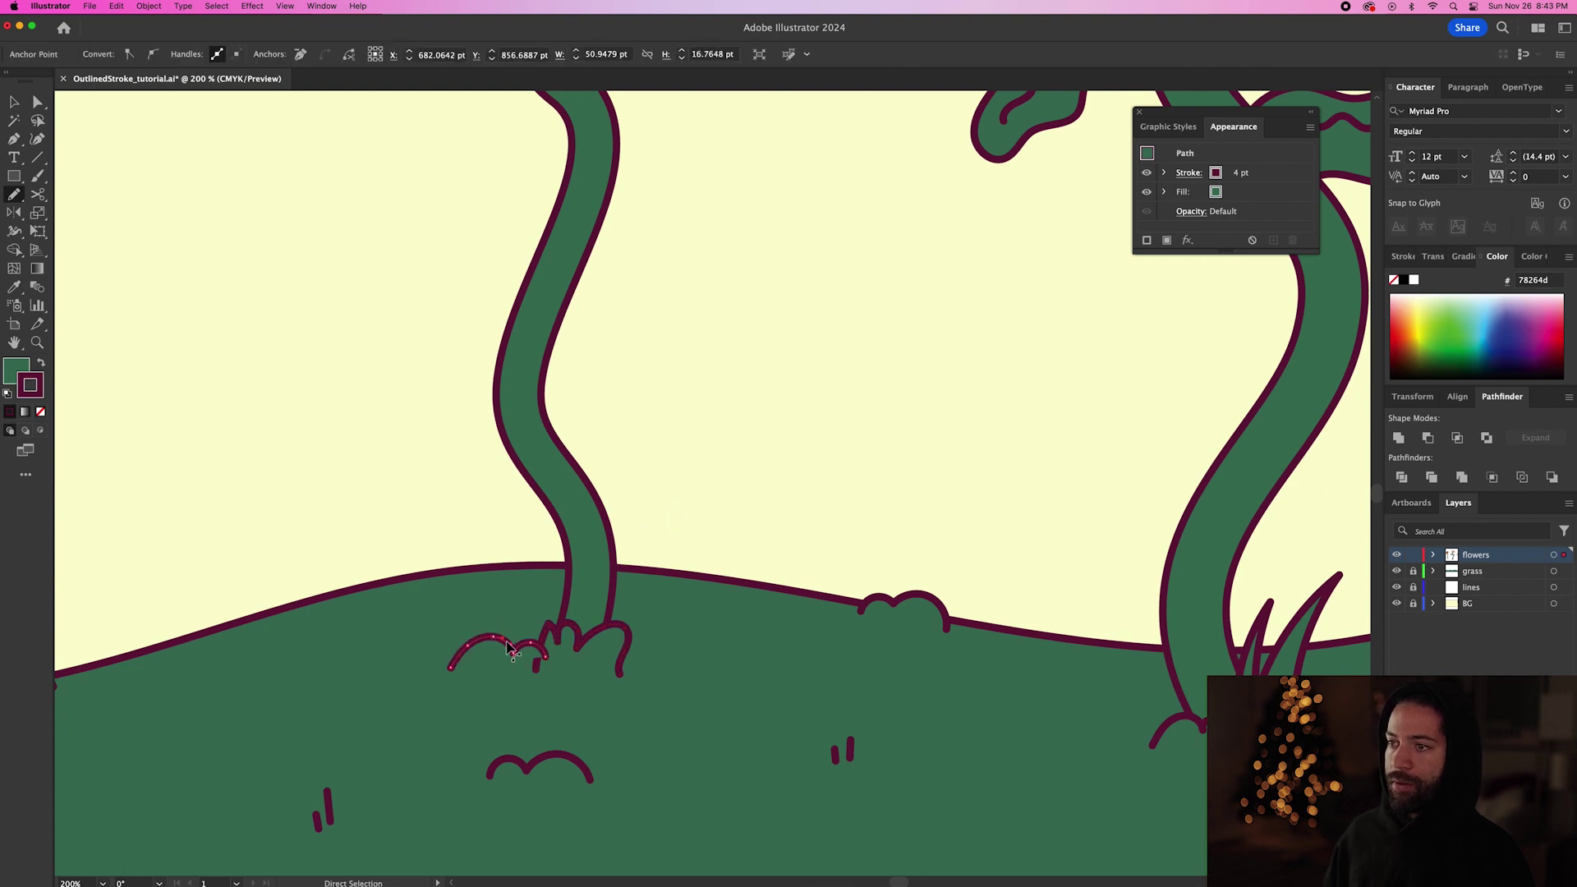
key(super+shift+a)
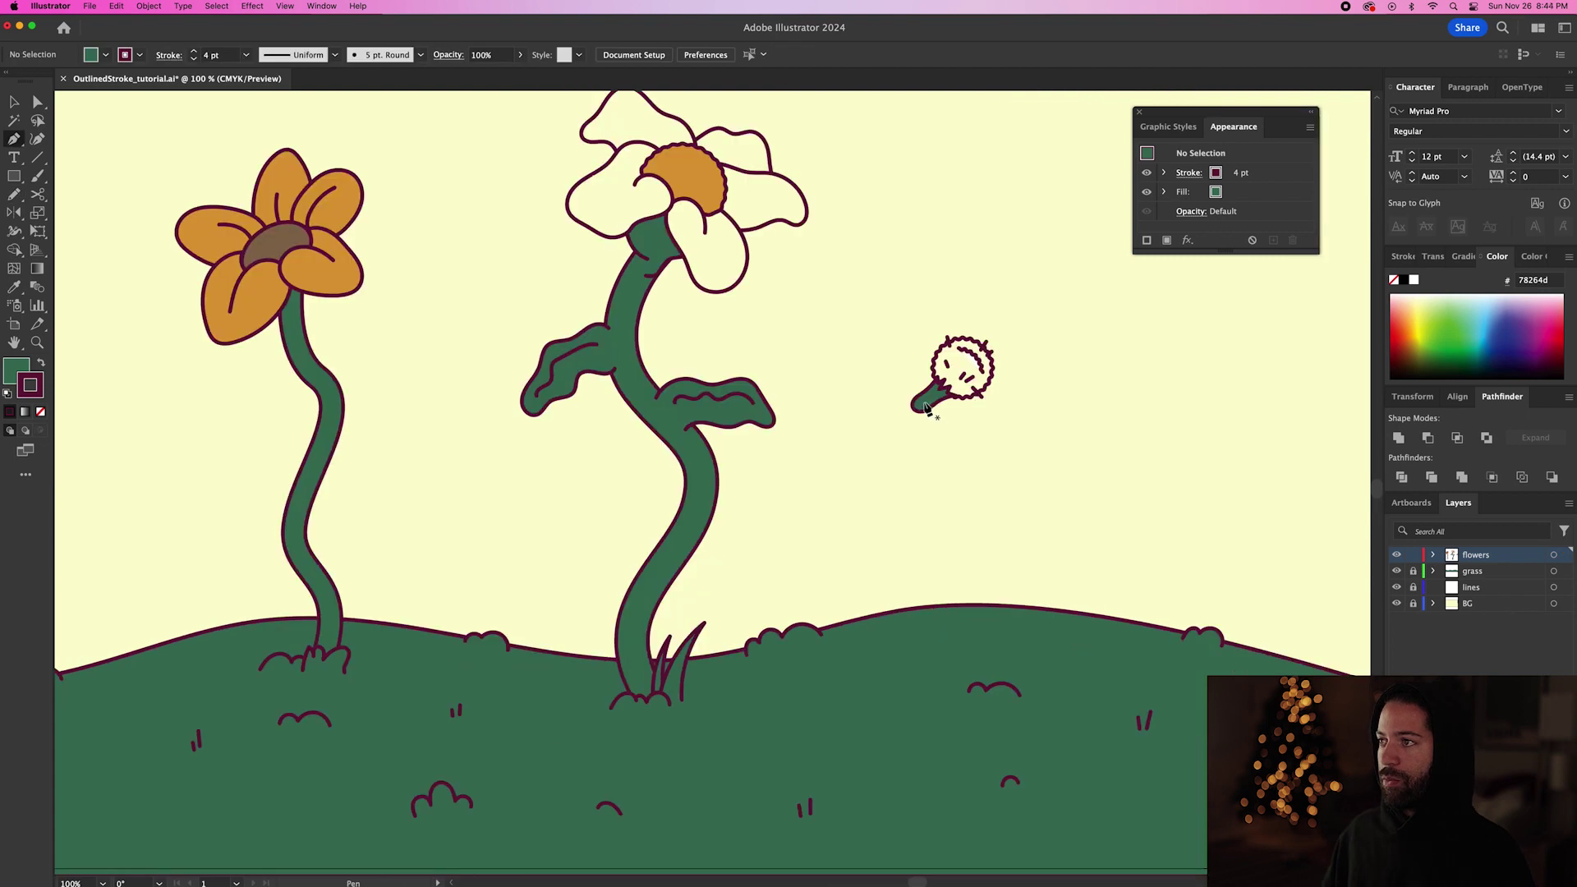
- Draw a curved stem path from the small round bud down to the hill, with a green 4 pt stroke and no fill
click(924, 405)
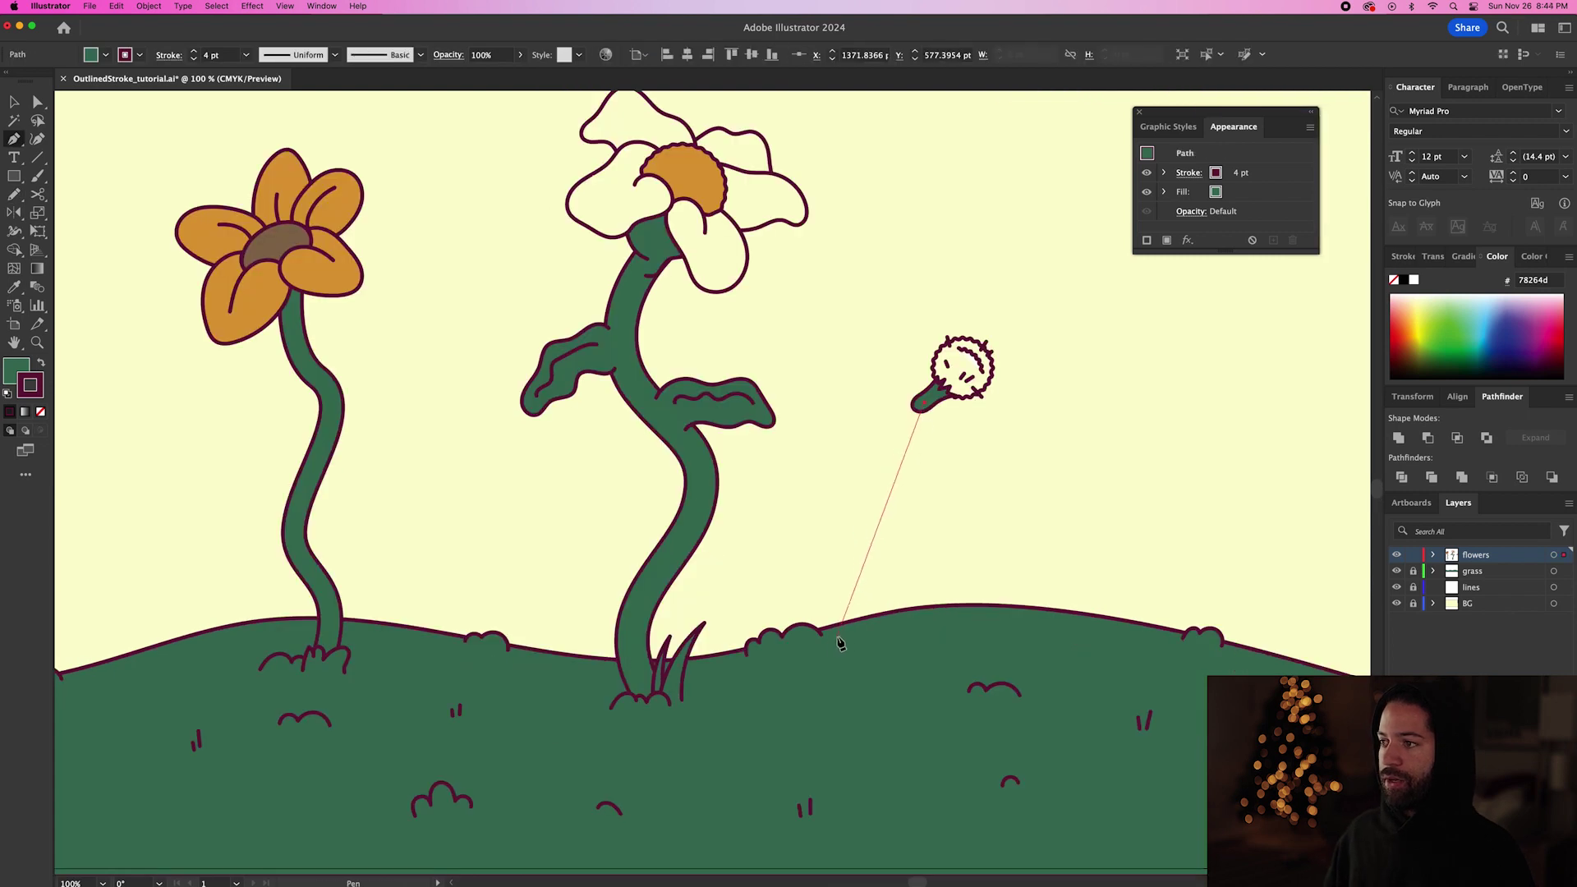
drag(837, 637, 837, 836)
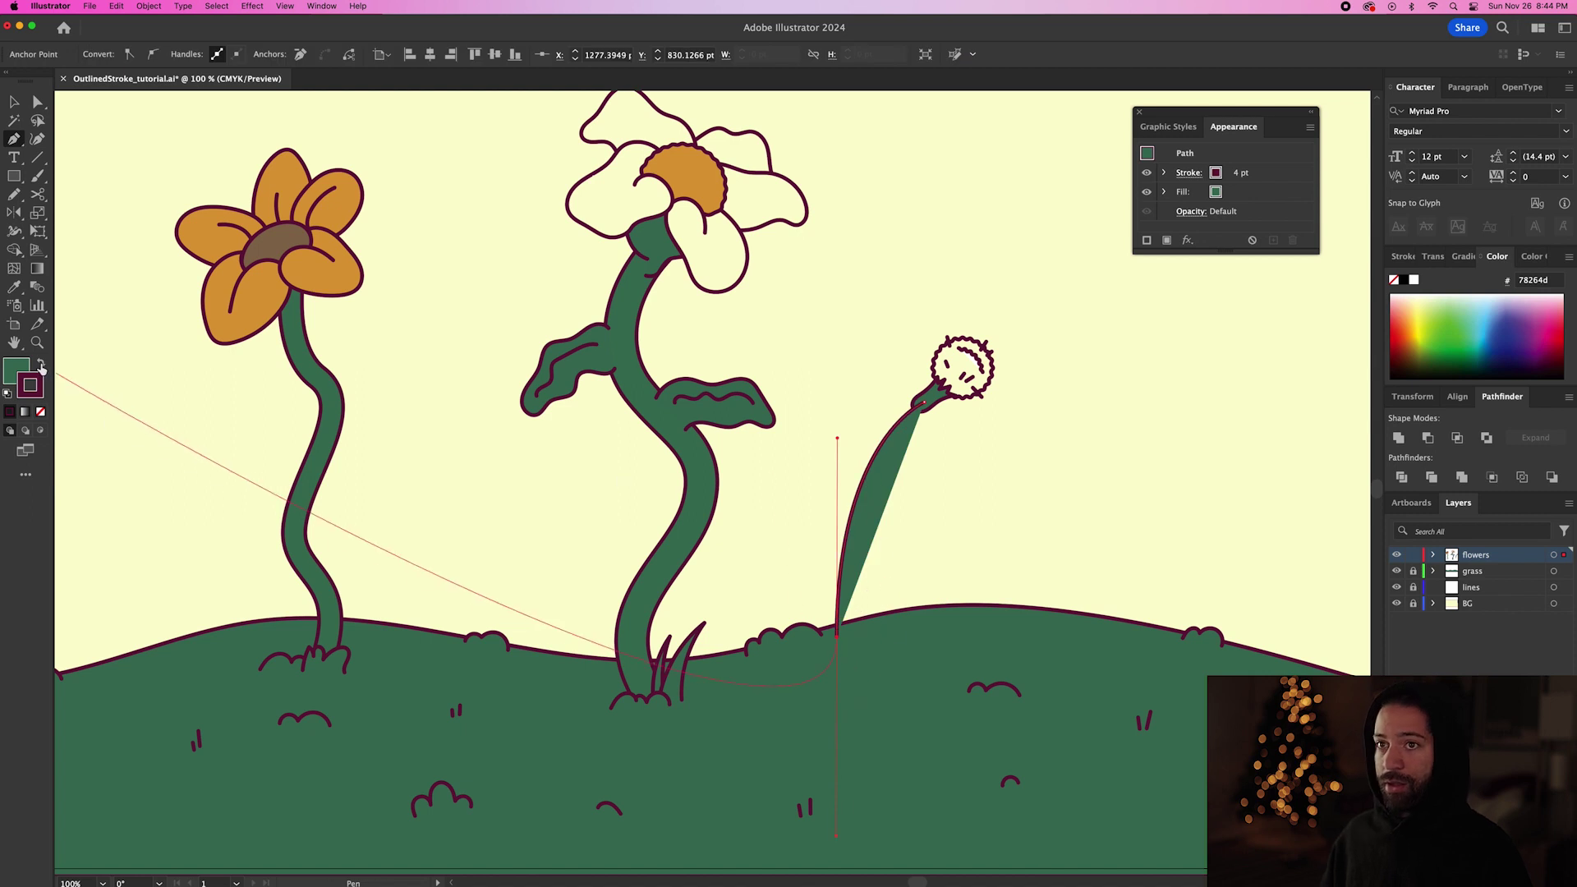
click(39, 365)
click(29, 374)
click(41, 412)
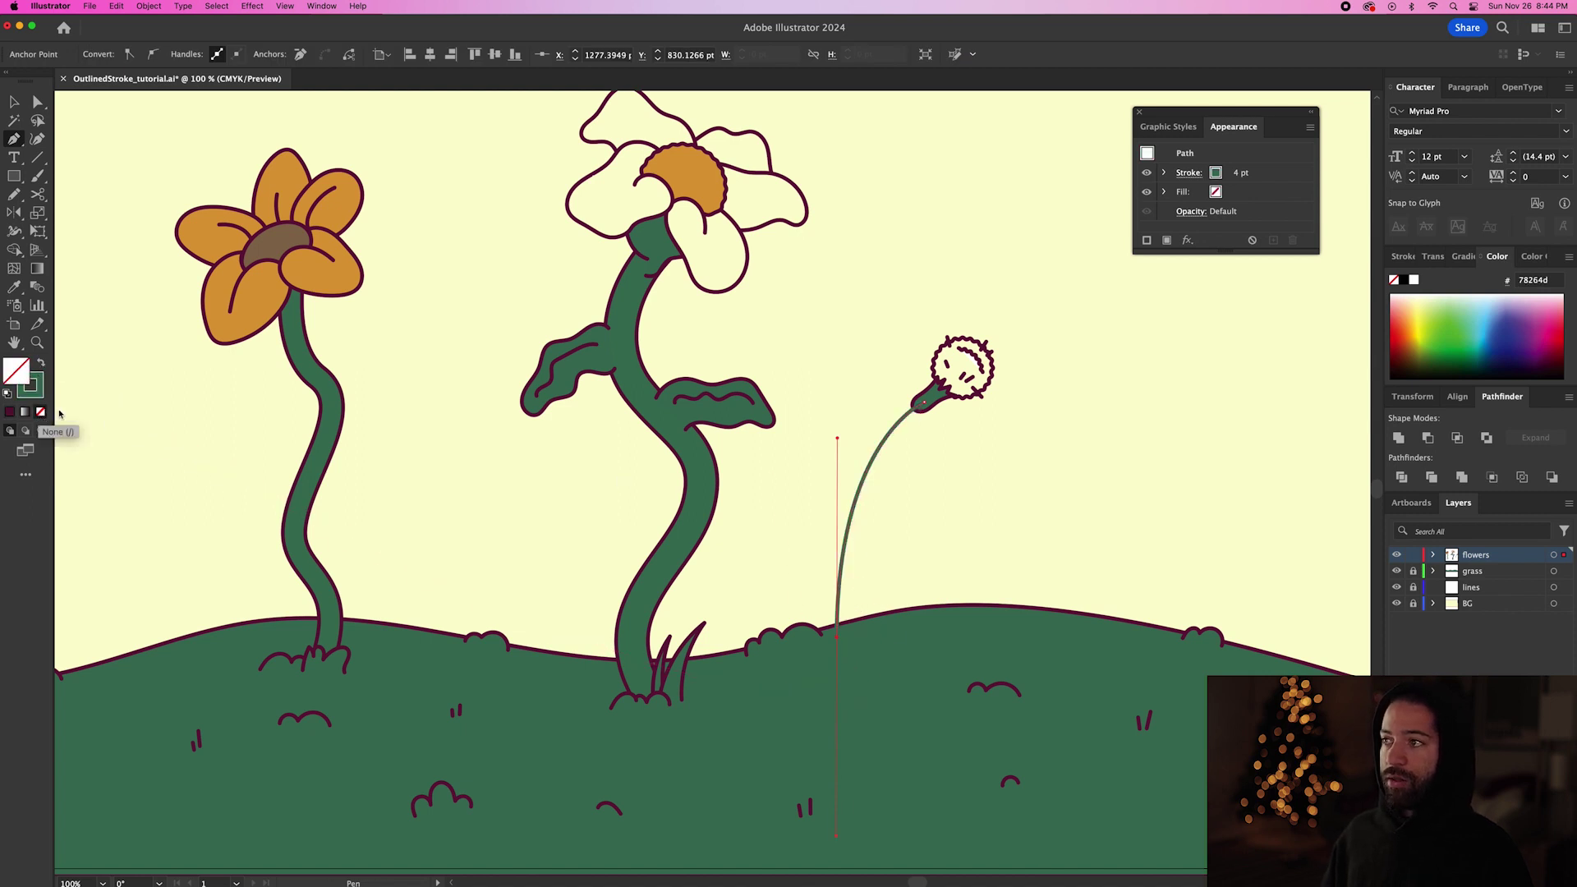
- Duplicate the bud stem's green stroke and color the lower copy with the dark maroon swatch
key(v)
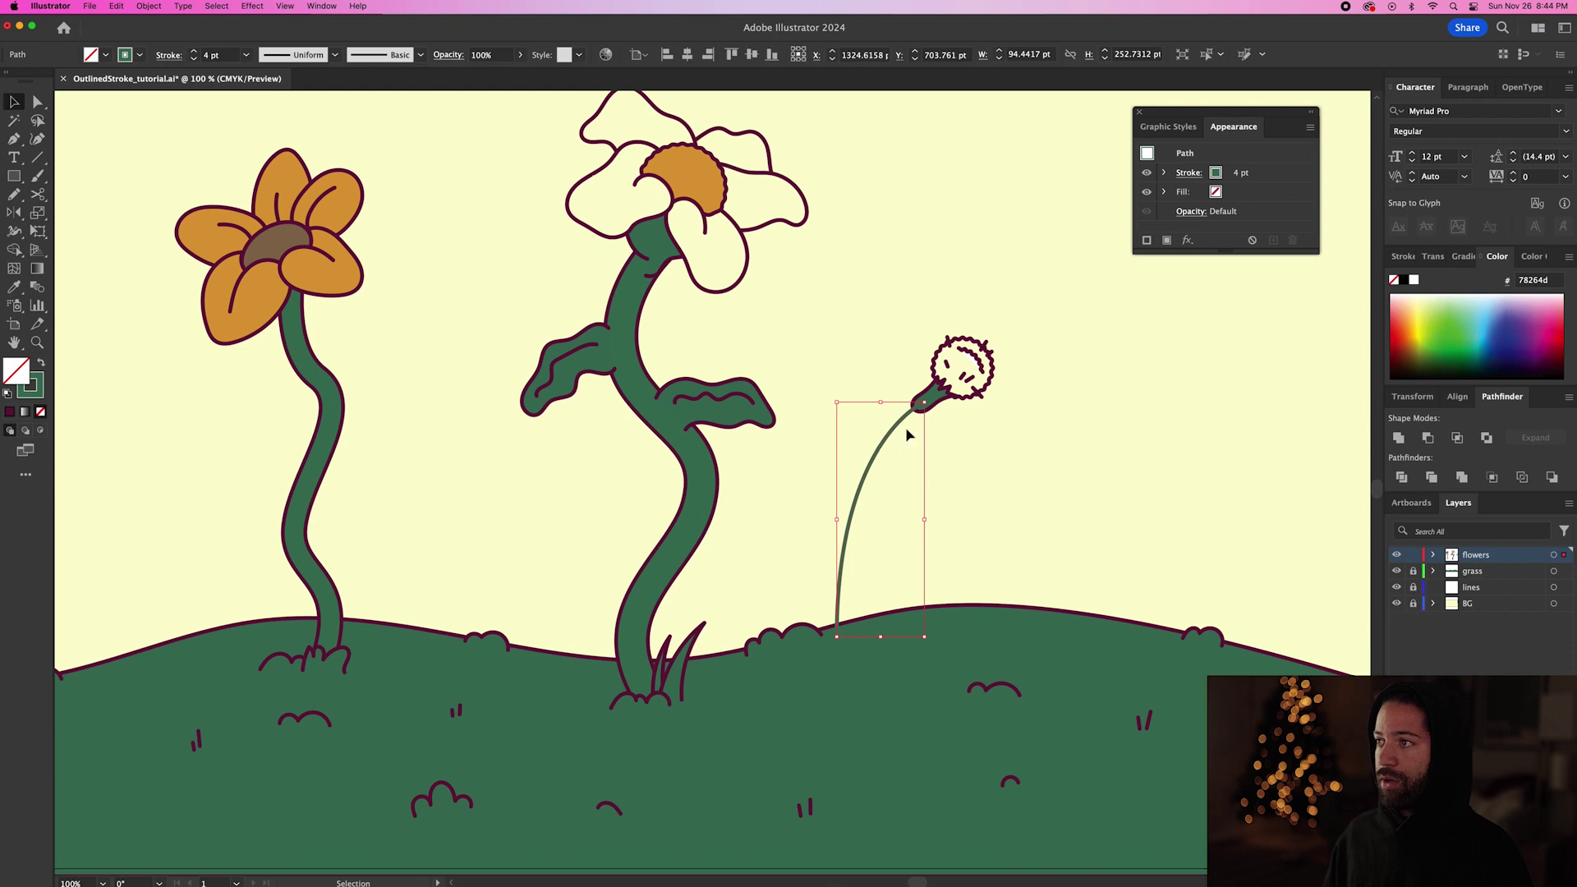
click(1263, 177)
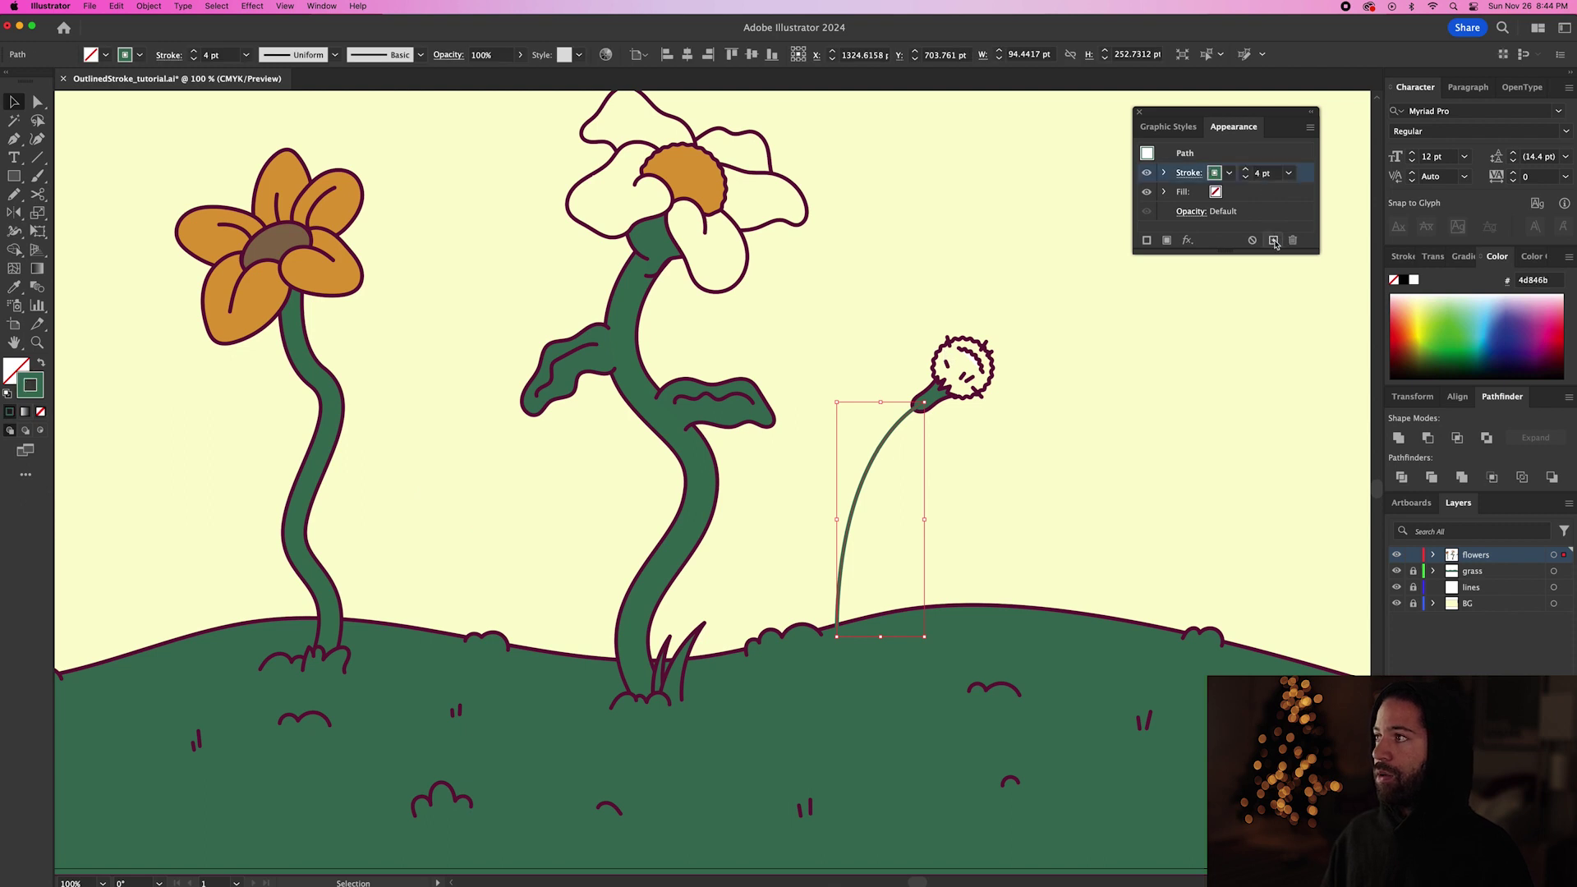
click(1274, 239)
click(1265, 197)
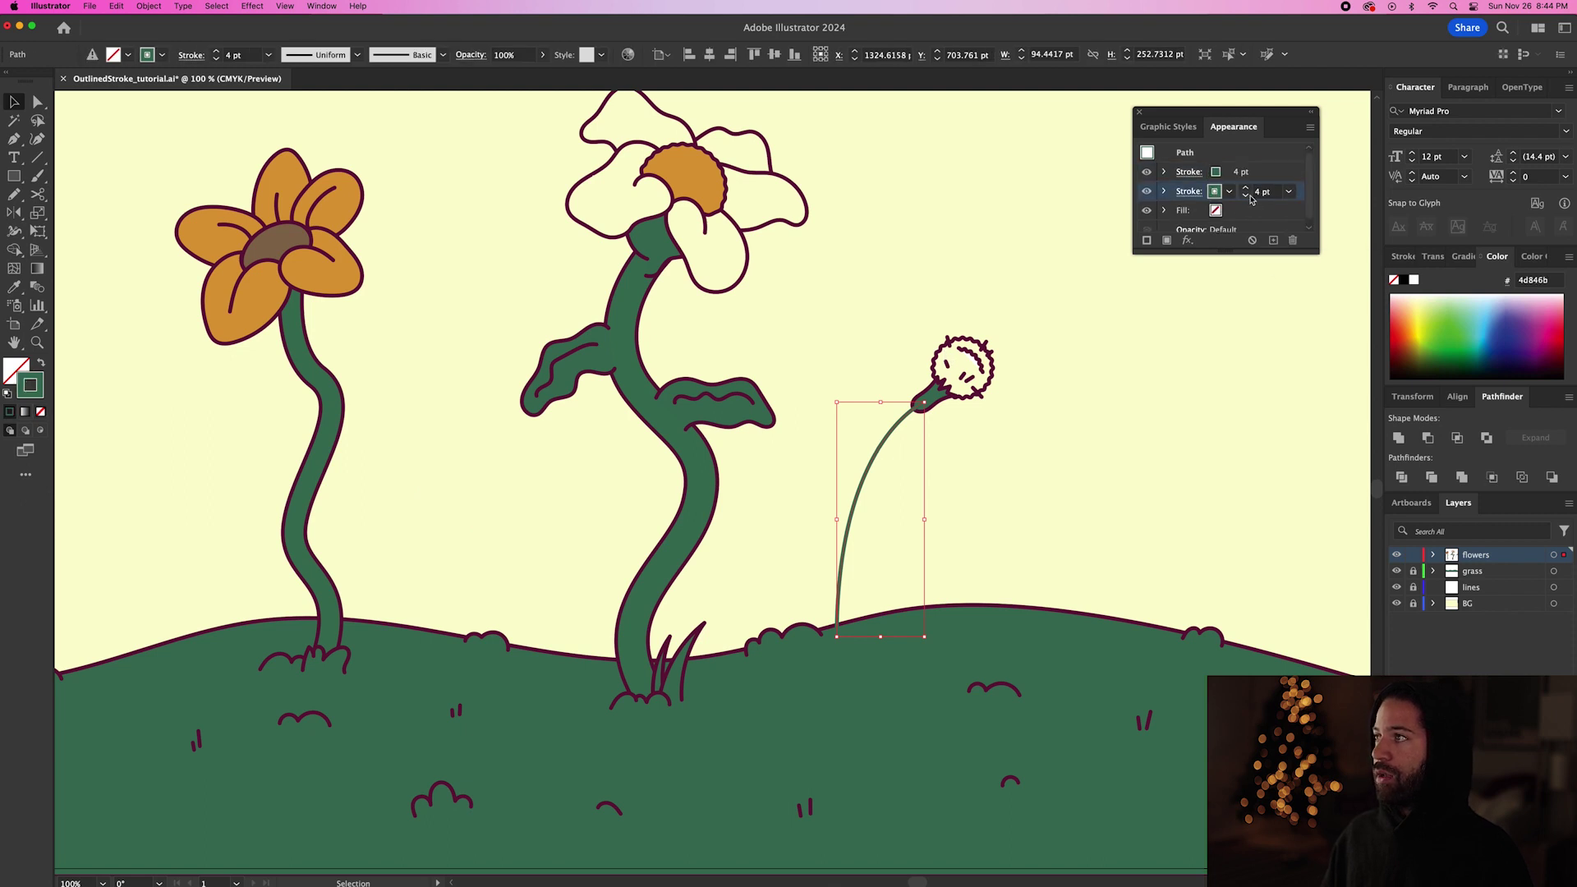
click(1230, 192)
click(1138, 253)
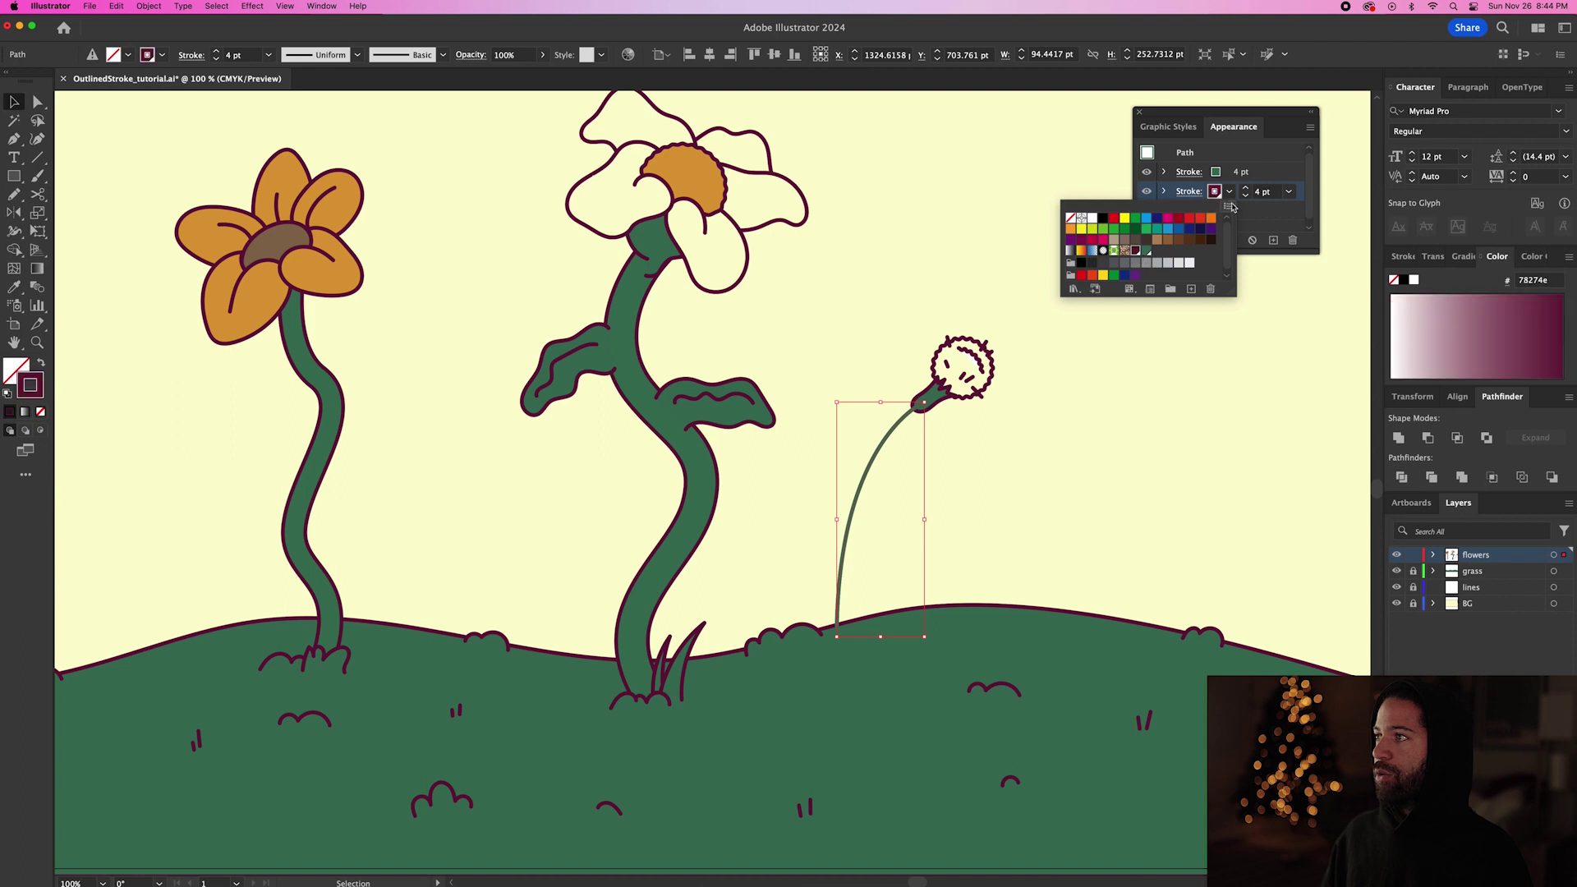
- Set the weight of the bud stem's lower maroon stroke to 12 pt
click(1246, 187)
click(1246, 188)
click(1246, 187)
click(1246, 188)
click(1246, 187)
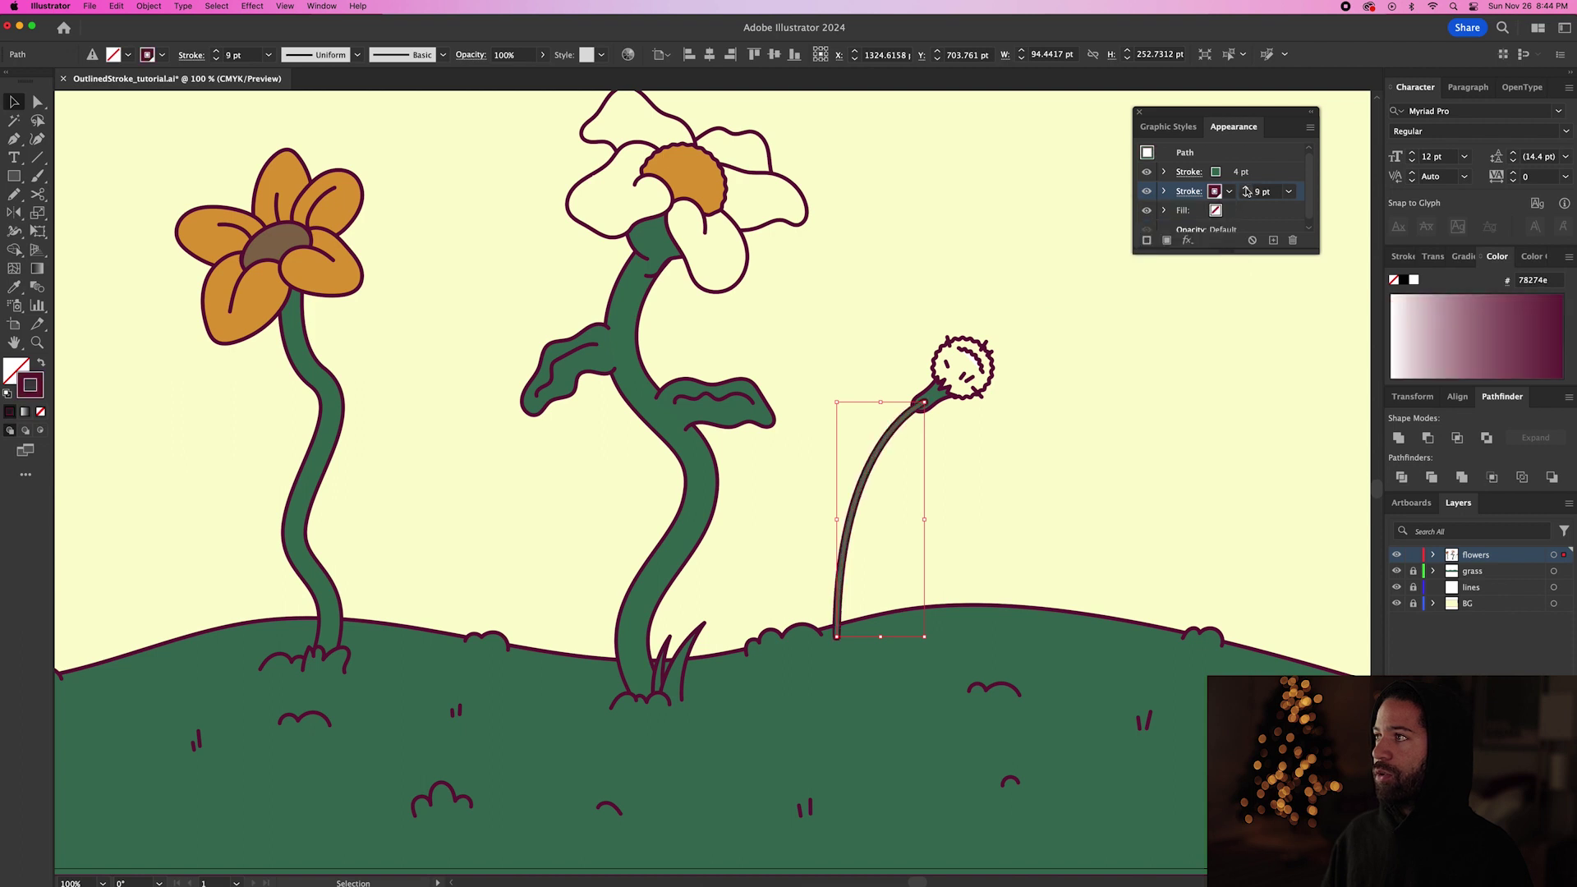
click(1246, 187)
click(1246, 187)
click(1247, 189)
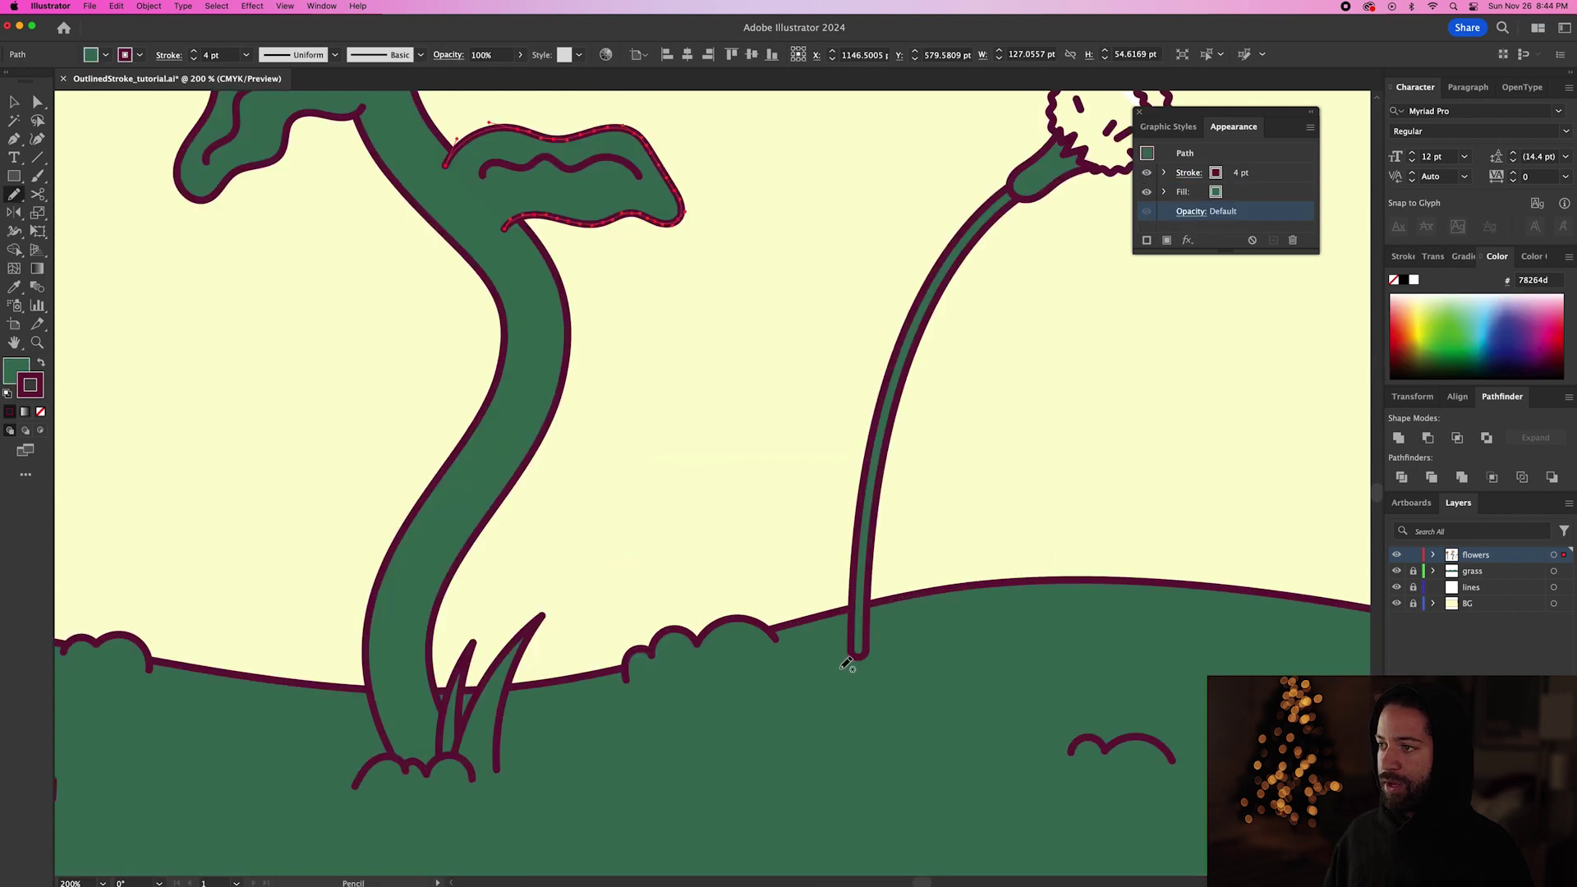
- Draw pointed green grass blades with maroon outlines leaning right over the base of the bud's stem
mouse_move(841, 669)
mouse_down()
mouse_move(920, 530)
mouse_move(896, 563)
mouse_up()
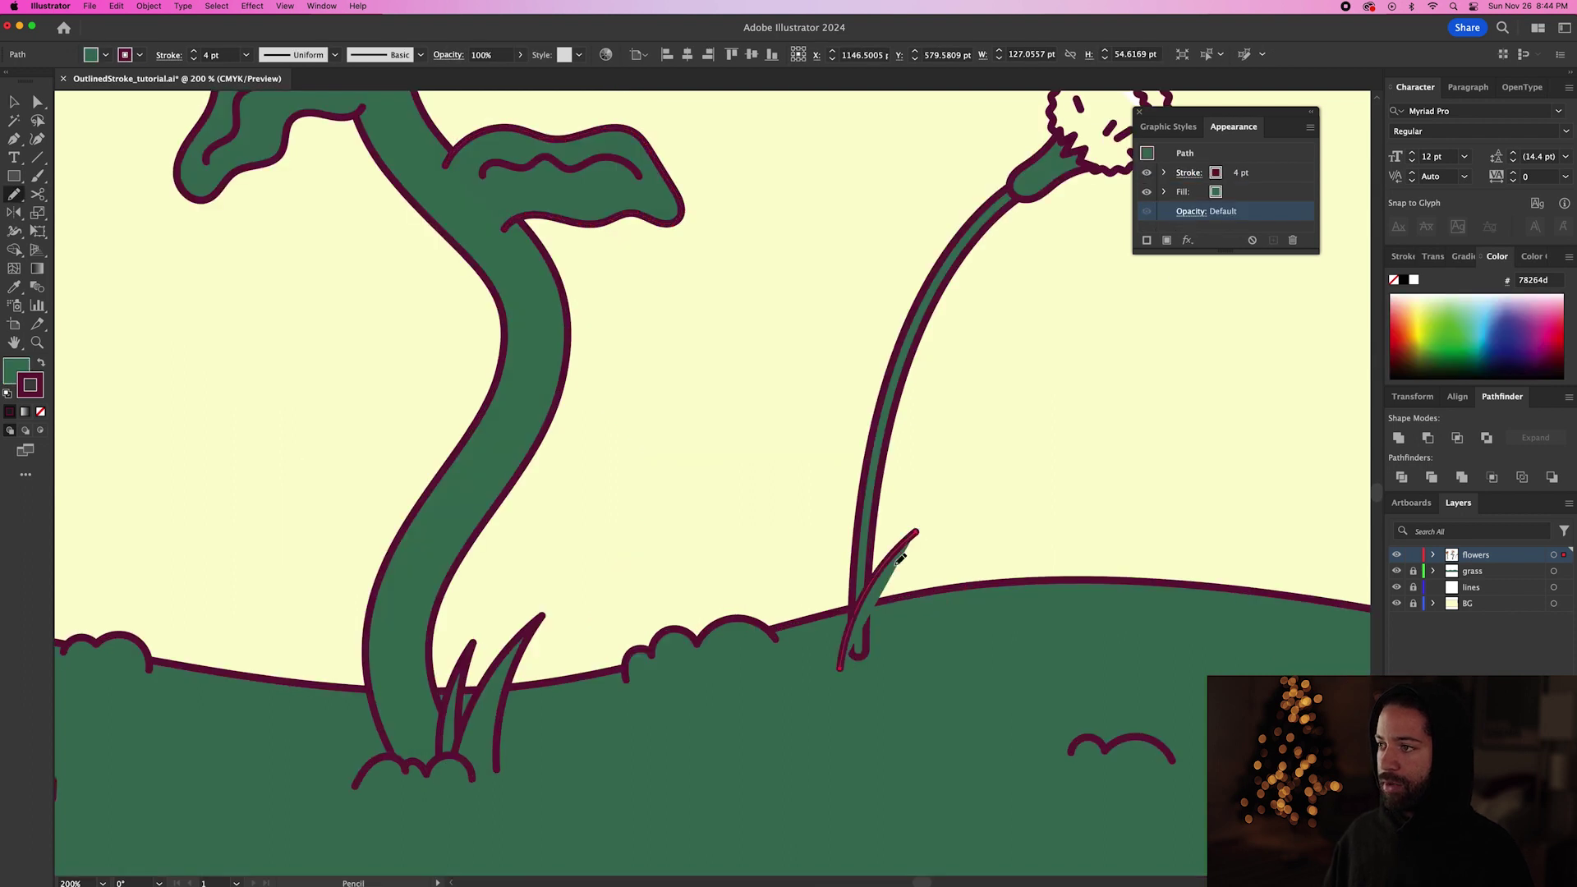
mouse_move(862, 671)
mouse_down()
mouse_move(903, 581)
mouse_move(859, 655)
mouse_move(875, 674)
mouse_up()
super+click(965, 523)
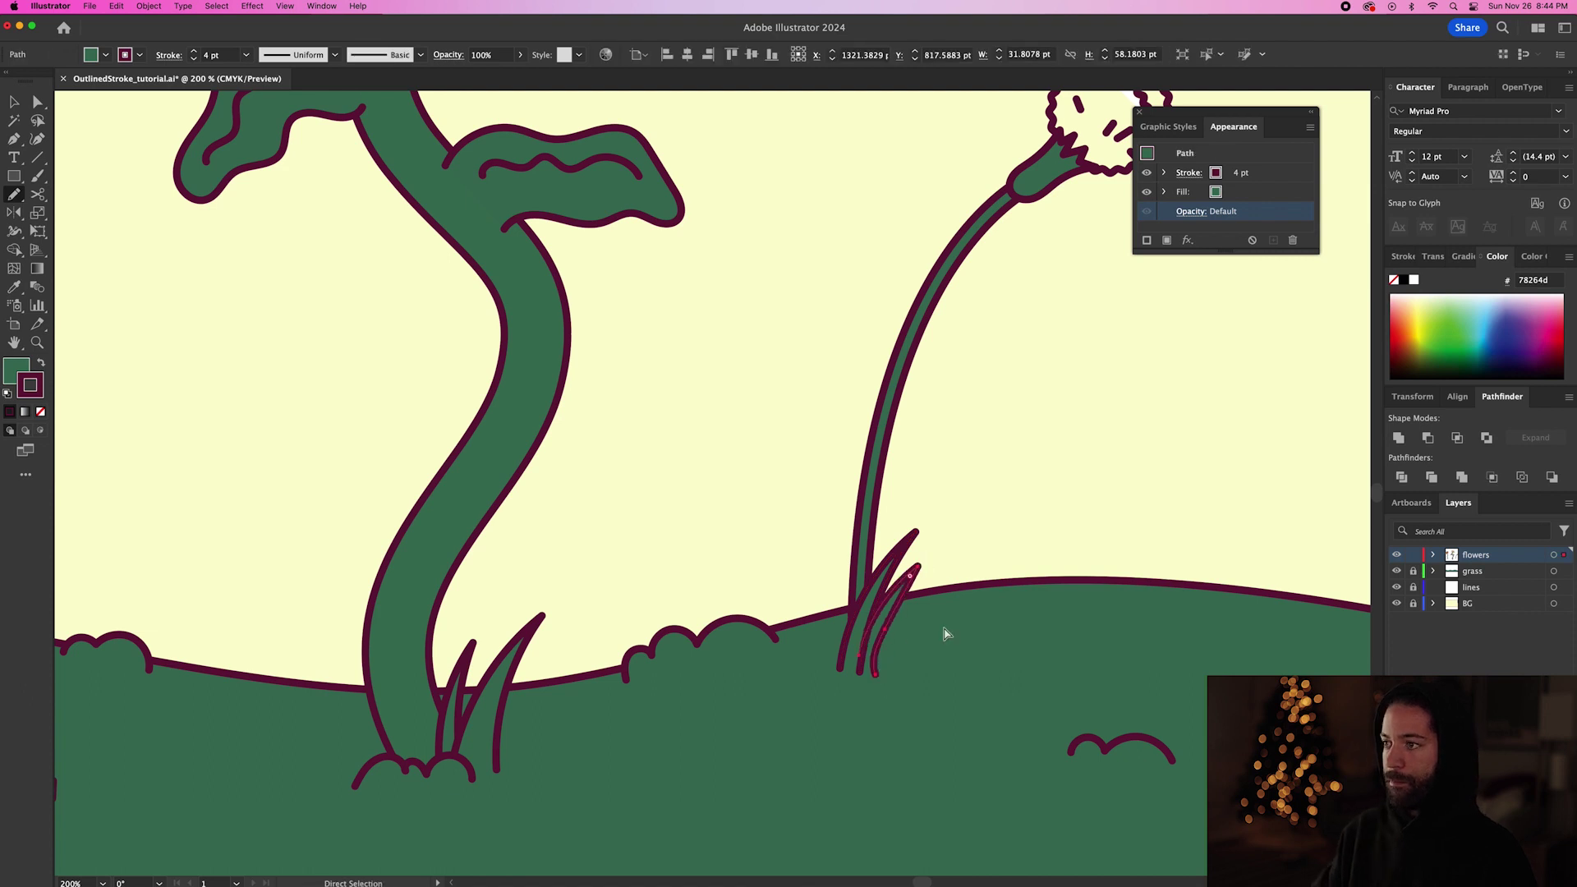
key(super+shift+a)
- Draw a left-leaning grass blade at the bud stem's base, send it backward and nudge it slightly down
mouse_move(858, 653)
mouse_down()
mouse_move(789, 534)
mouse_move(766, 528)
mouse_up()
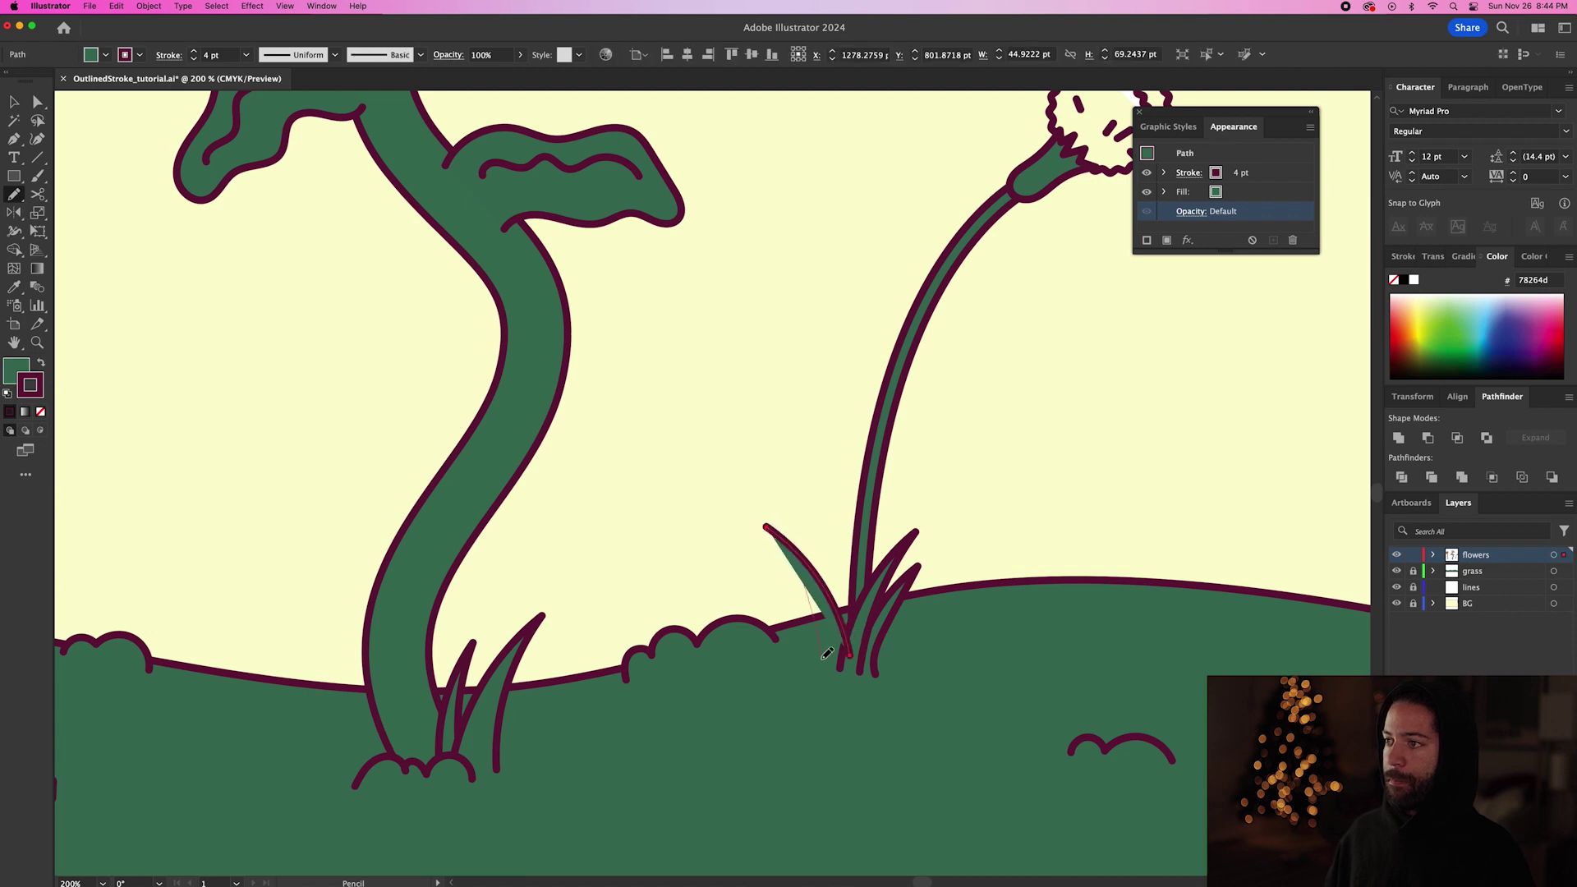
drag(823, 658, 821, 660)
key(super+[)
key(Down)
key(Down)
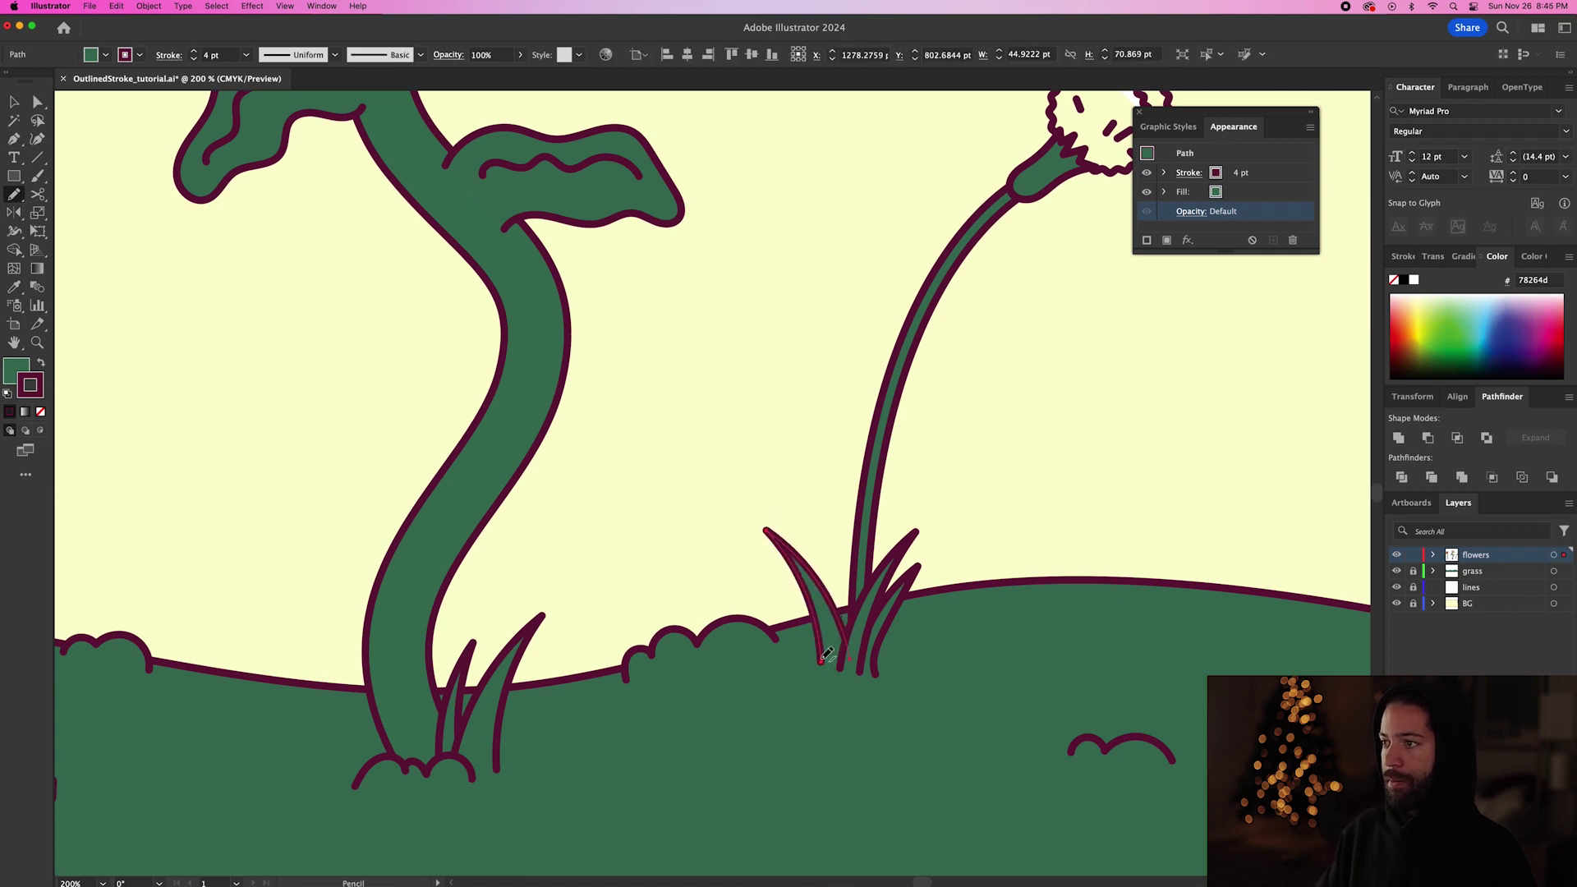